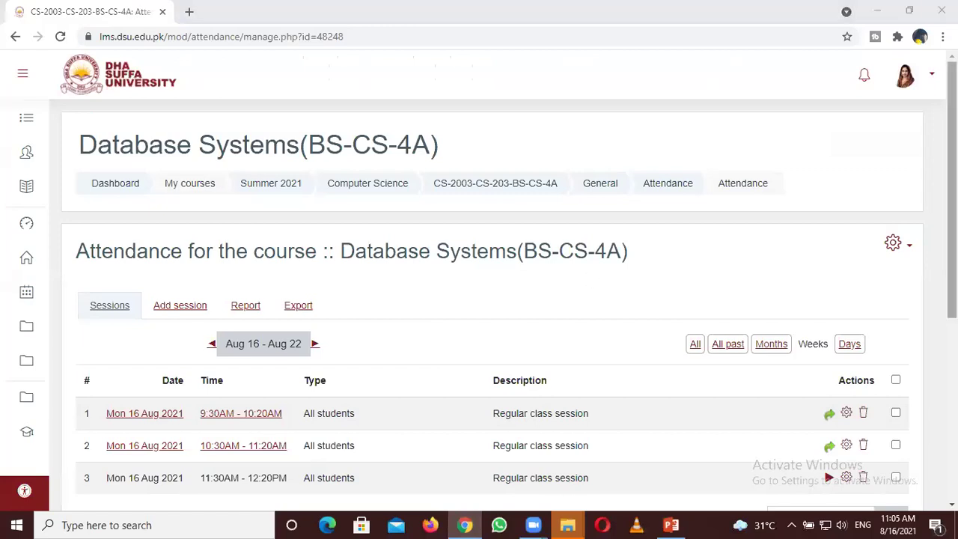
# Open attendance taking for the 16 August 2021 11:30AM - 12:20PM session and set all students to absent (A)
pyautogui.scroll(-2, 774, 391)
pyautogui.click(828, 359)
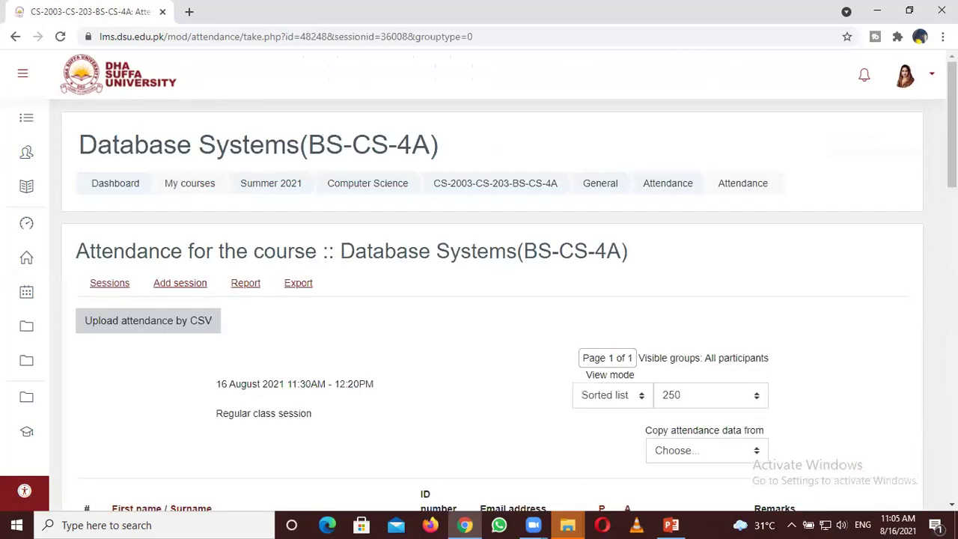
pyautogui.scroll(-5, 824, 366)
pyautogui.click(628, 143)
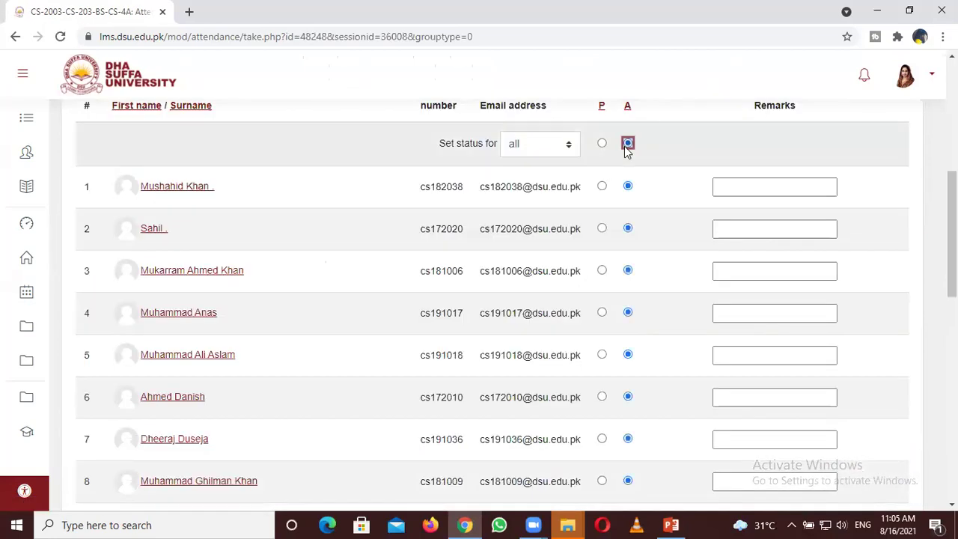
# Bring up Zoom, and find and mark the student in row 1 of the attendance list present (P)
pyautogui.click(533, 525)
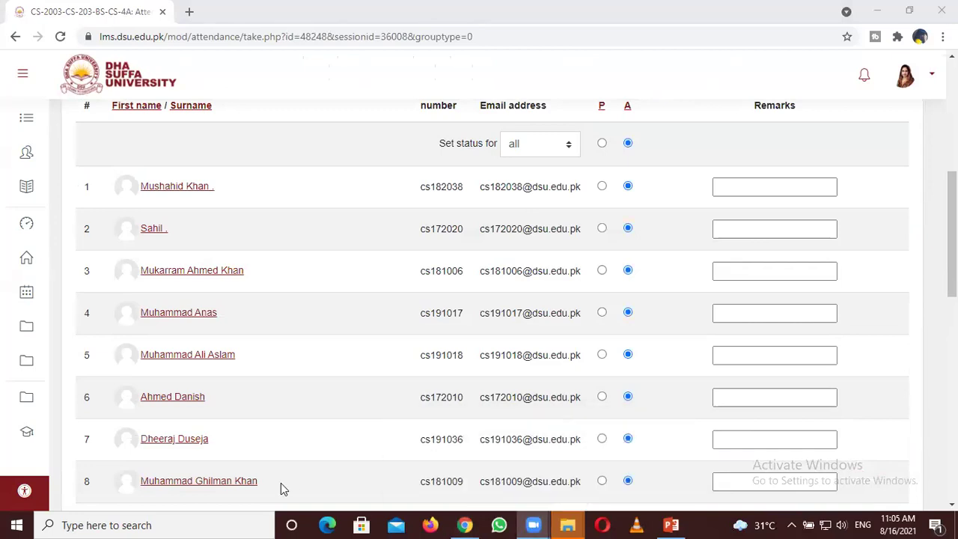
pyautogui.click(690, 102)
pyautogui.hotkey('ctrl', 'f')
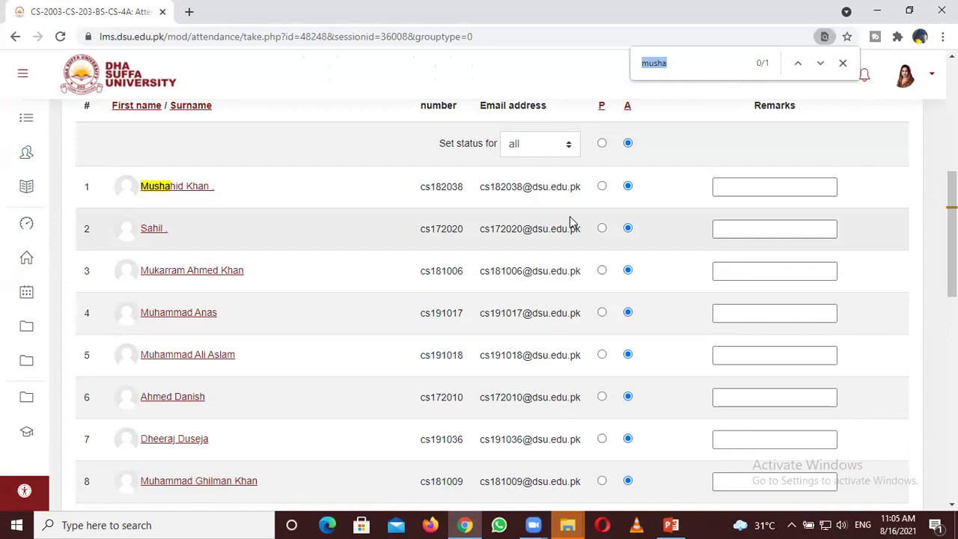
pyautogui.click(602, 186)
# Search the attendance list by first name for the students in rows 13 and 7 and mark both present (P)
pyautogui.hotkey('ctrl', 'f')
pyautogui.write('azha')
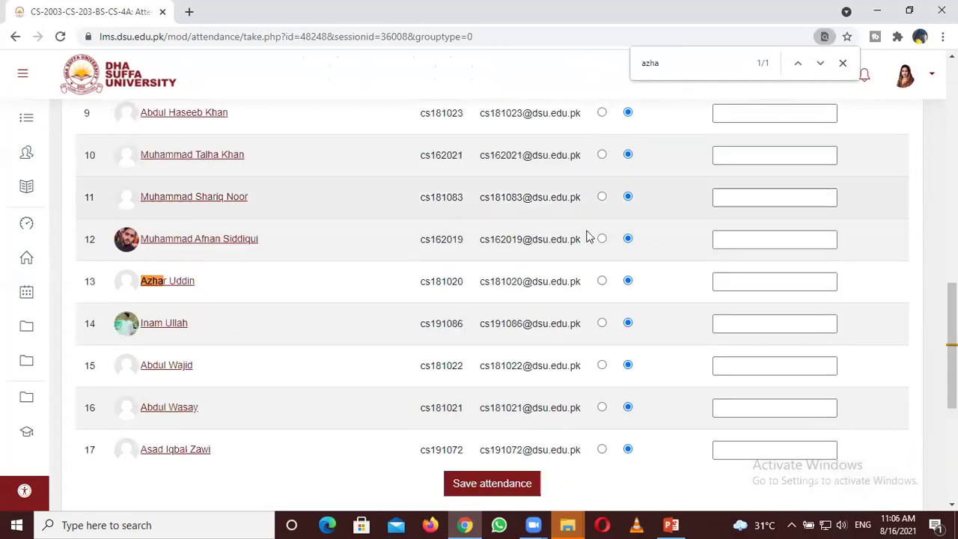
pyautogui.click(601, 280)
pyautogui.click(676, 60)
pyautogui.hotkey('ctrl', 'f')
pyautogui.write('dhee')
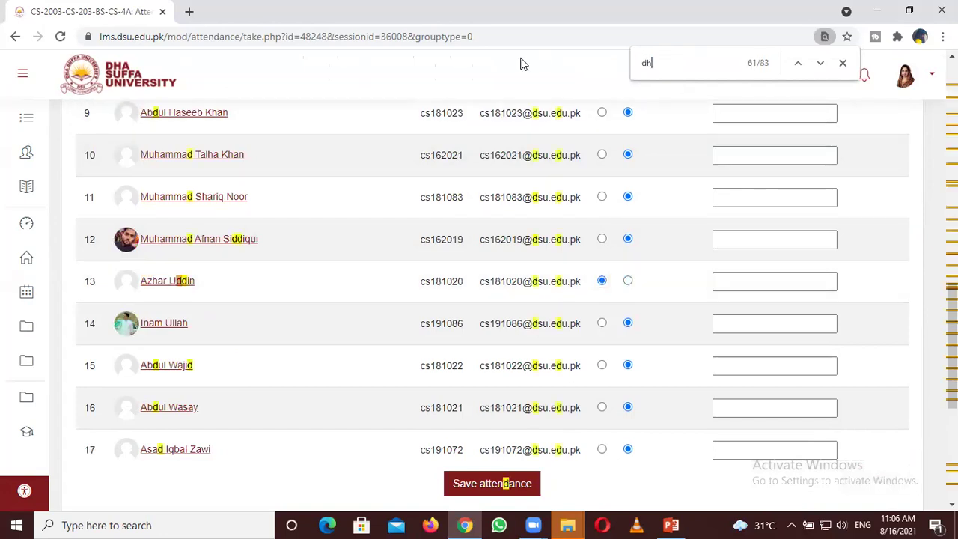
pyautogui.click(602, 281)
# Search the attendance list by name for the students in rows 4 and 11 and mark both present (P)
pyautogui.hotkey('ctrl', 'f')
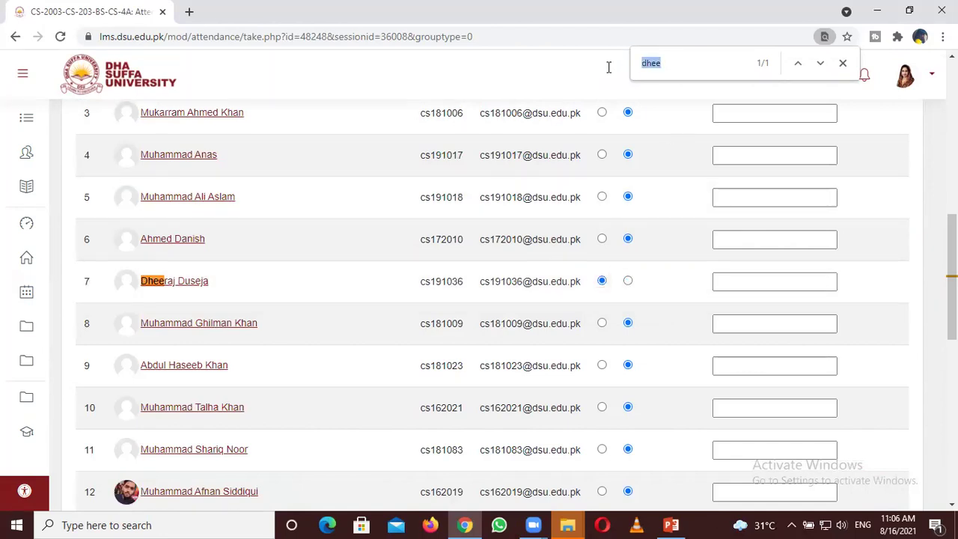
pyautogui.press('BackSpace')
pyautogui.write('anas')
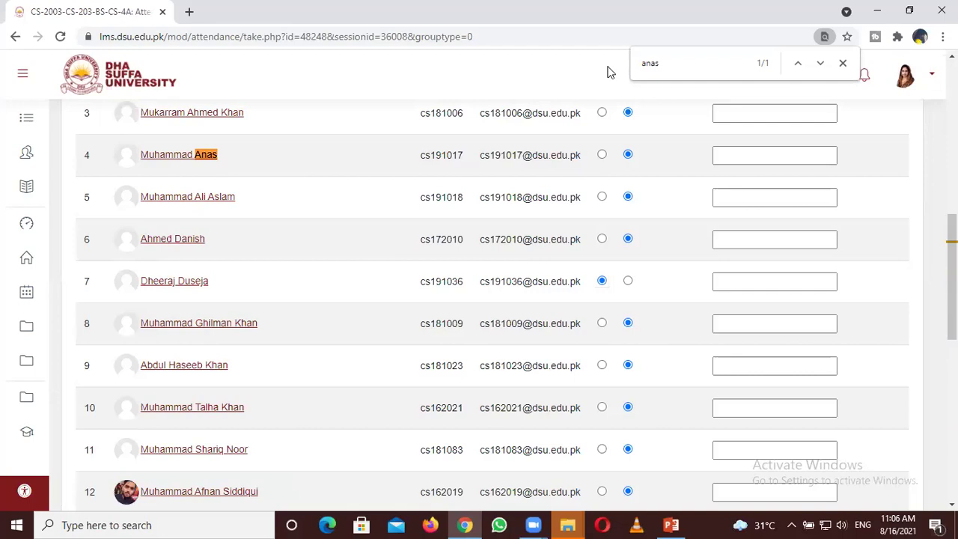
pyautogui.click(601, 155)
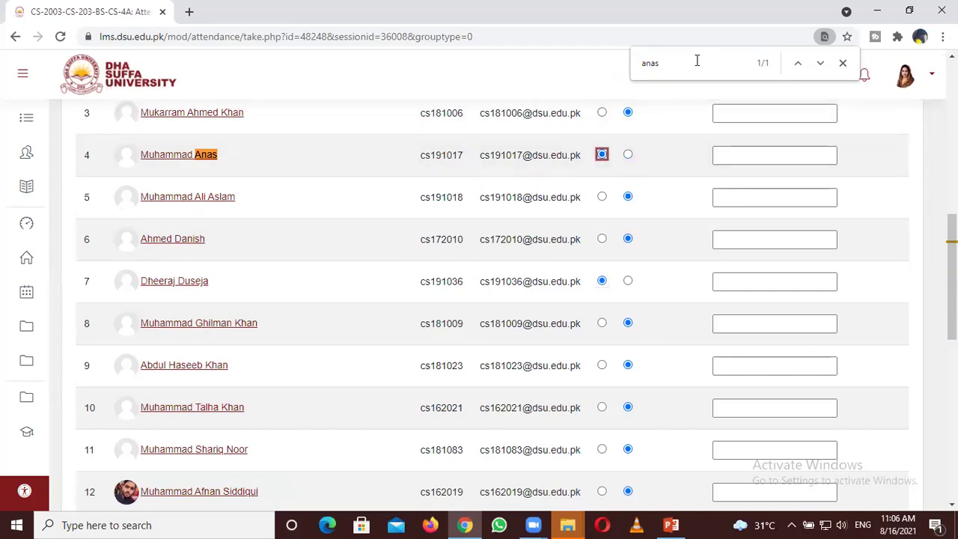
pyautogui.hotkey('ctrl', 'f')
pyautogui.write('shar')
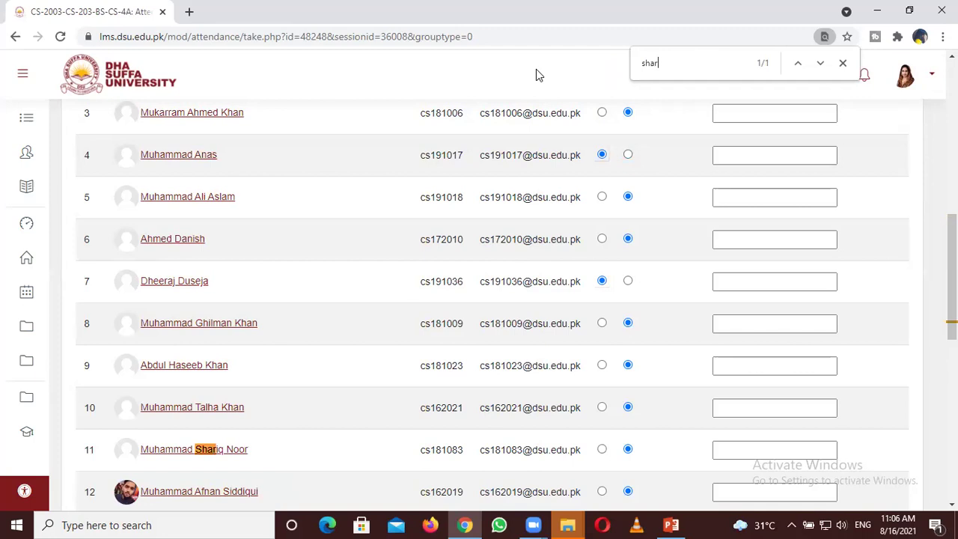
pyautogui.click(602, 449)
# Search the attendance list by name for the students in rows 10 and 16 and mark both present (P)
pyautogui.hotkey('ctrl', 'f')
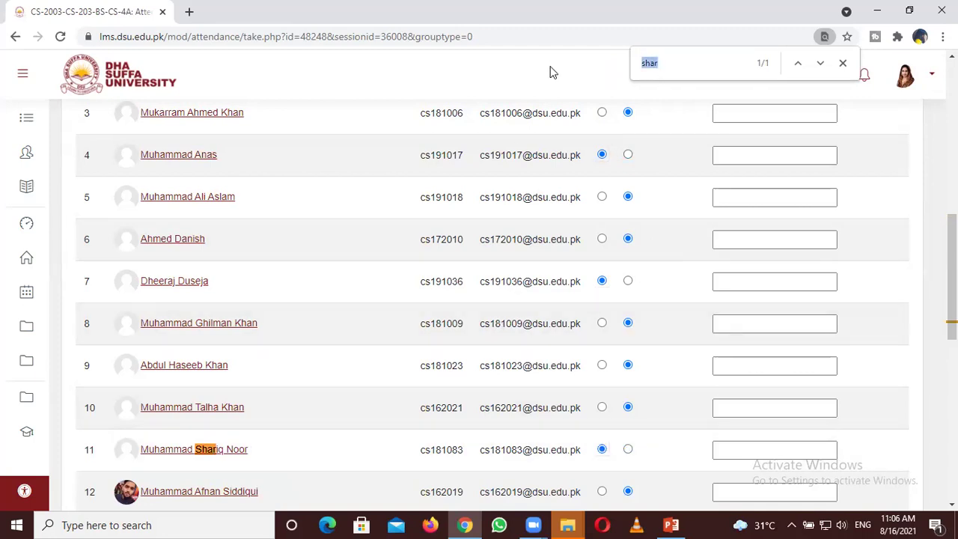
pyautogui.press('BackSpace')
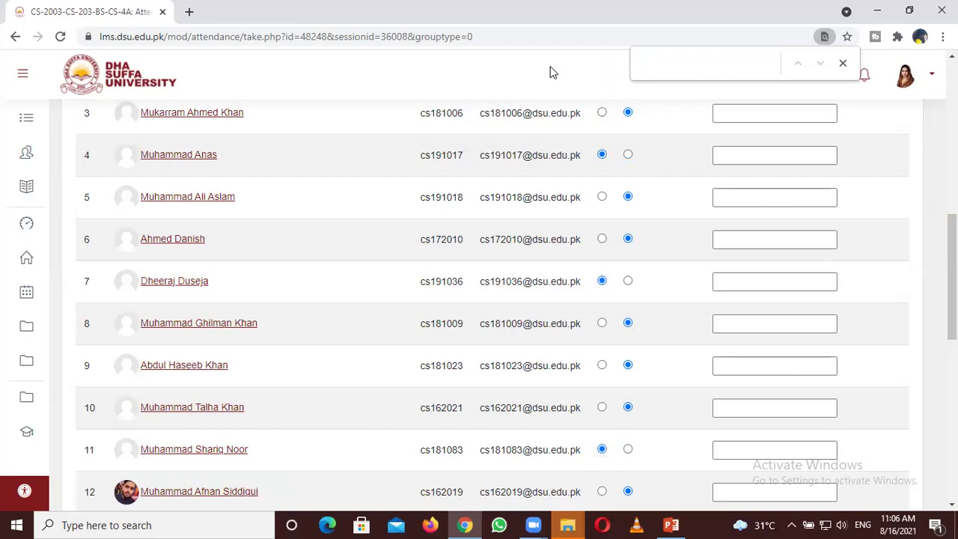
pyautogui.write('tal')
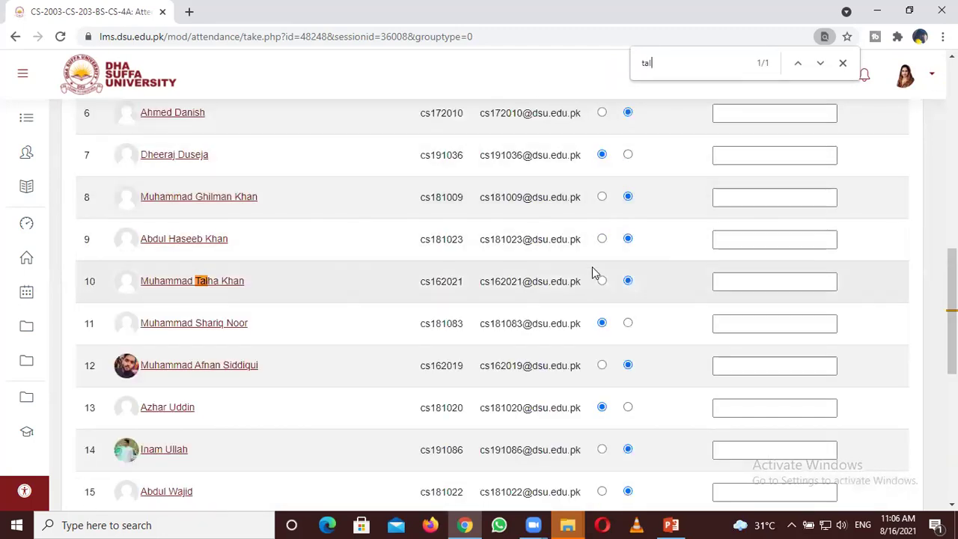
pyautogui.click(601, 280)
pyautogui.click(662, 62)
pyautogui.click(560, 53)
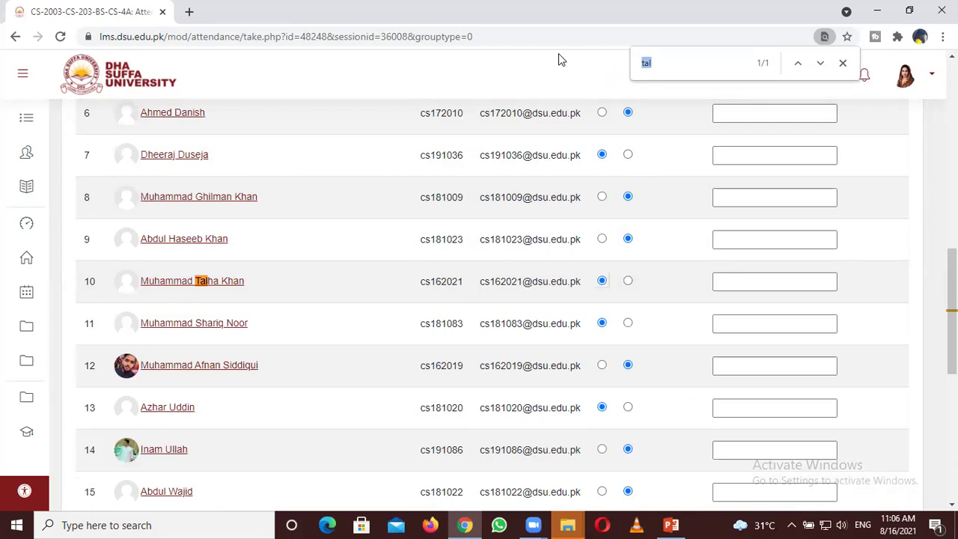
pyautogui.press('BackSpace')
pyautogui.write('wasa')
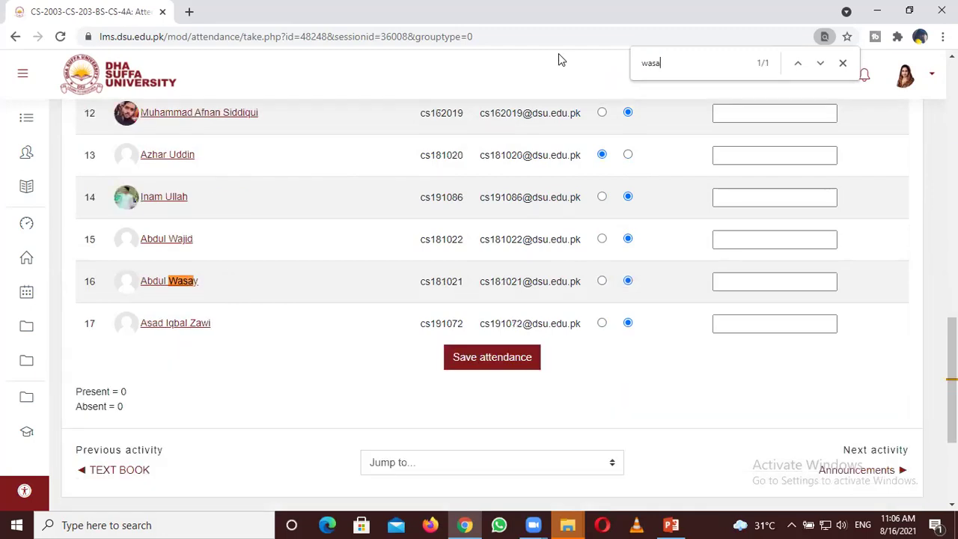
pyautogui.click(602, 281)
# Review the present and absent marks and save the attendance for the 11:30AM - 12:20PM session
pyautogui.scroll(5, 652, 375)
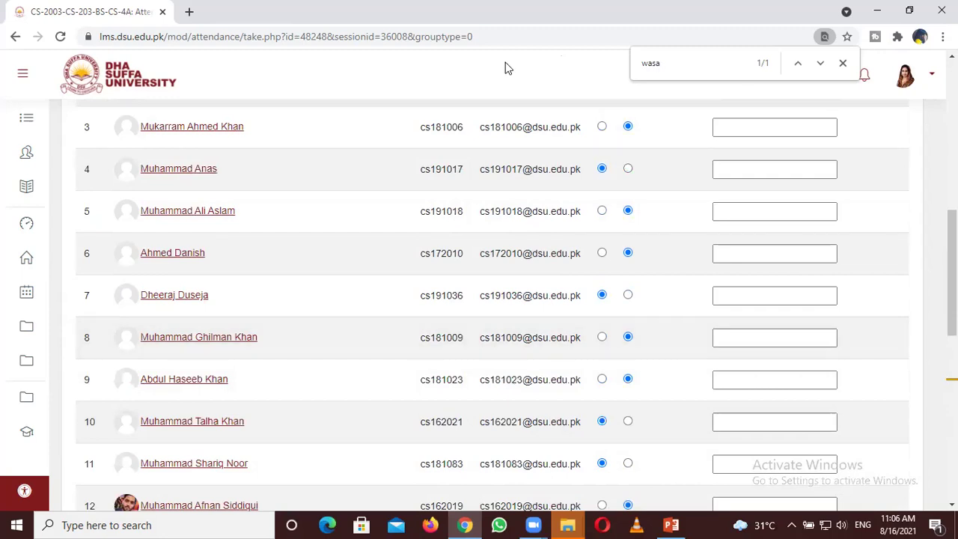
pyautogui.scroll(-8, 505, 68)
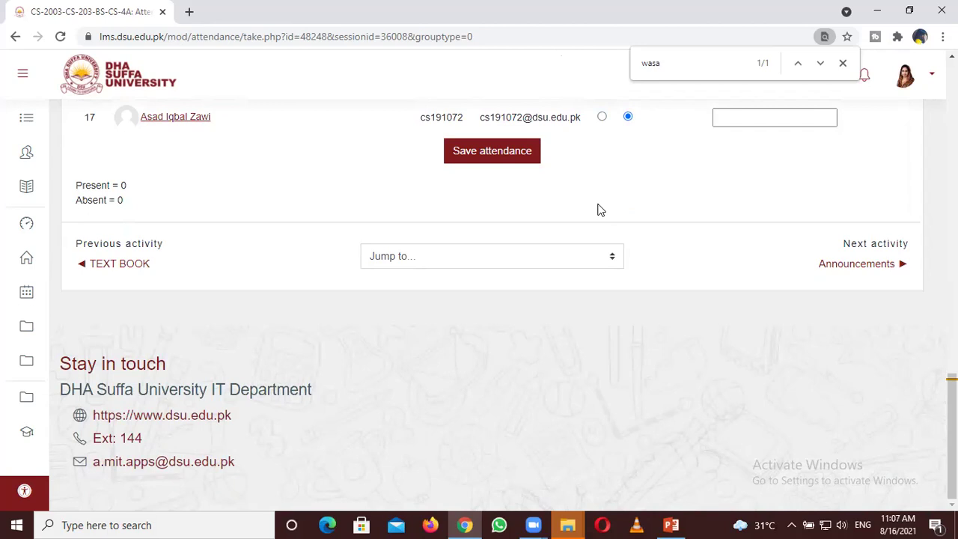
pyautogui.scroll(2, 598, 210)
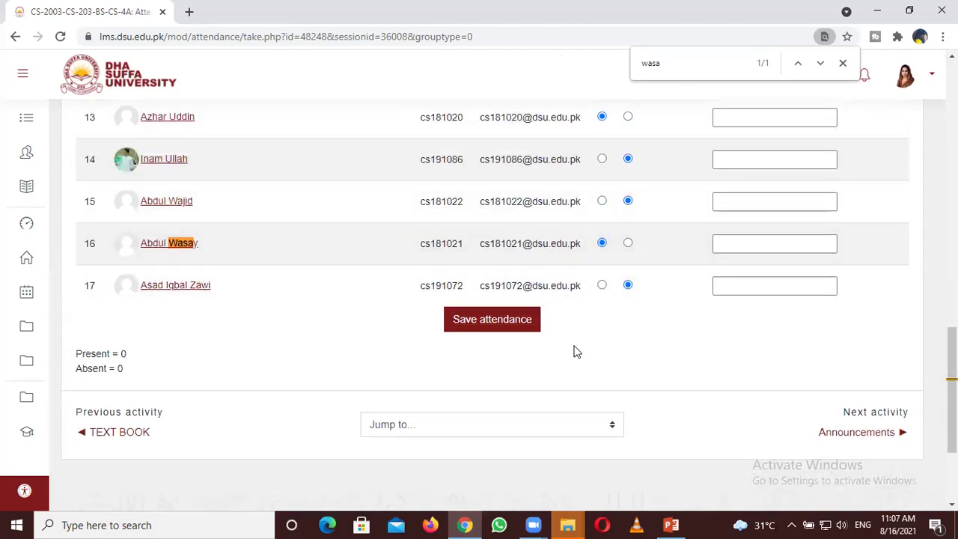
pyautogui.click(512, 325)
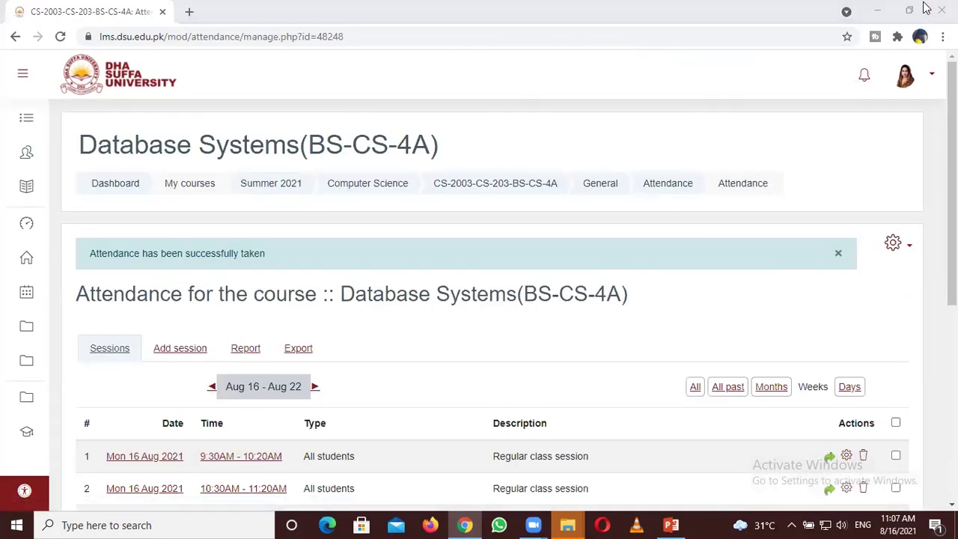
# Reopen the 11:30AM - 12:20PM session, check every student's mark and the present/absent totals, and save the attendance again
pyautogui.scroll(-3, 479, 300)
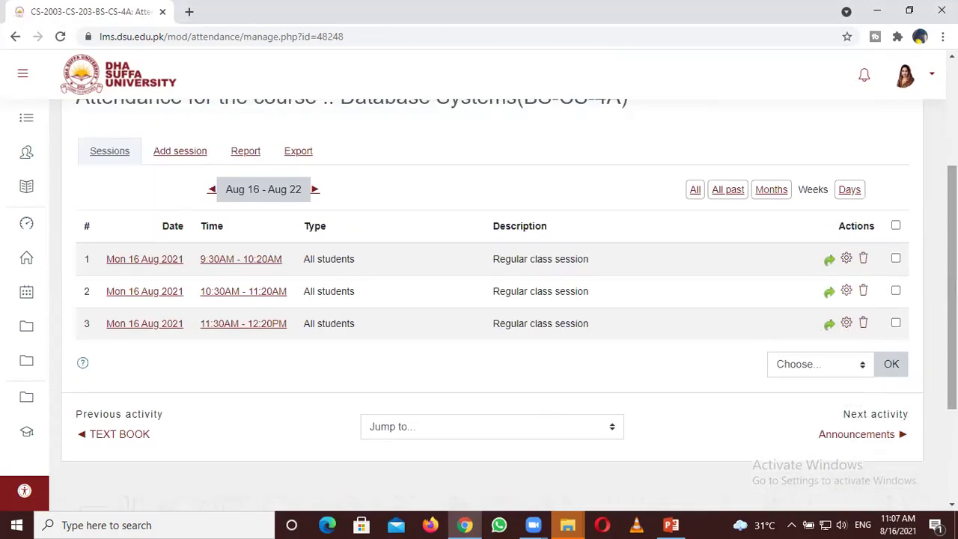
pyautogui.click(829, 328)
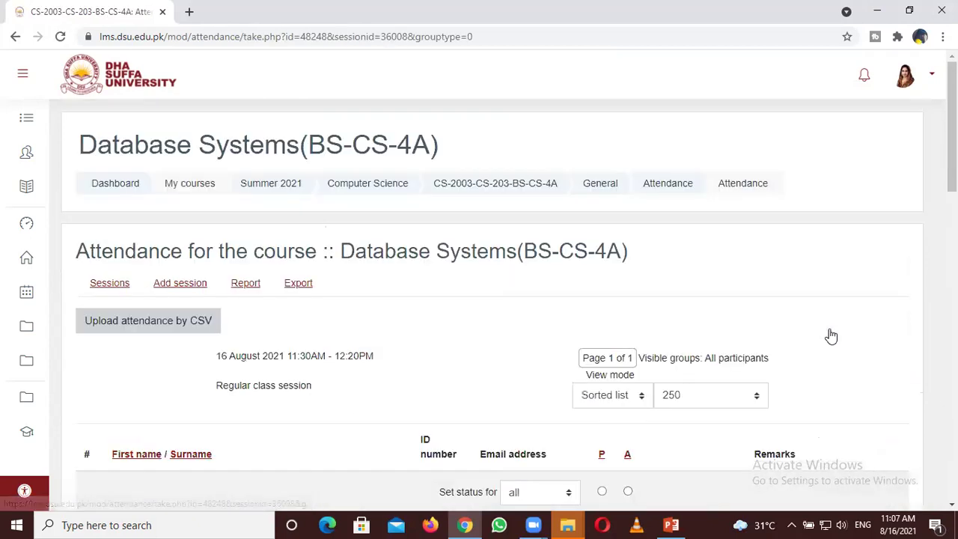
pyautogui.scroll(-4, 479, 300)
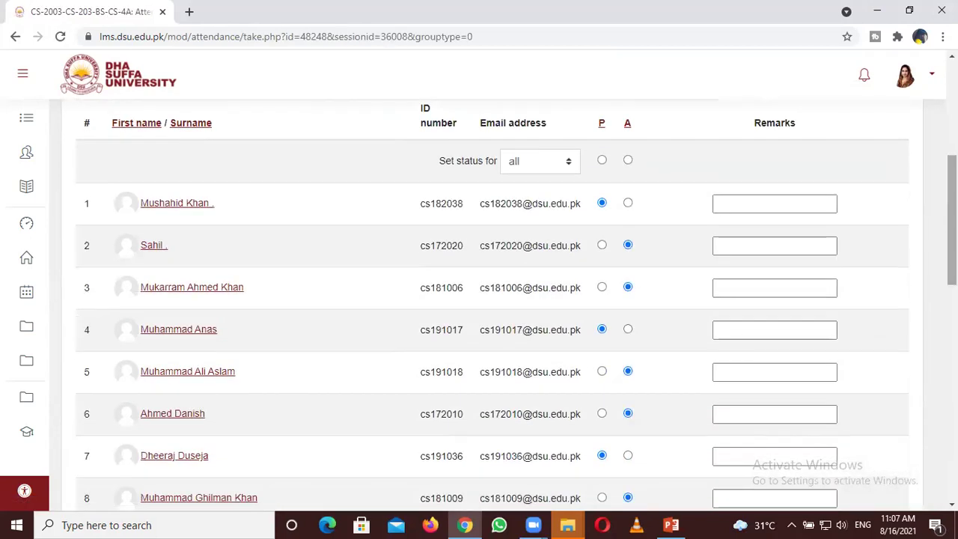
pyautogui.scroll(-5, 479, 300)
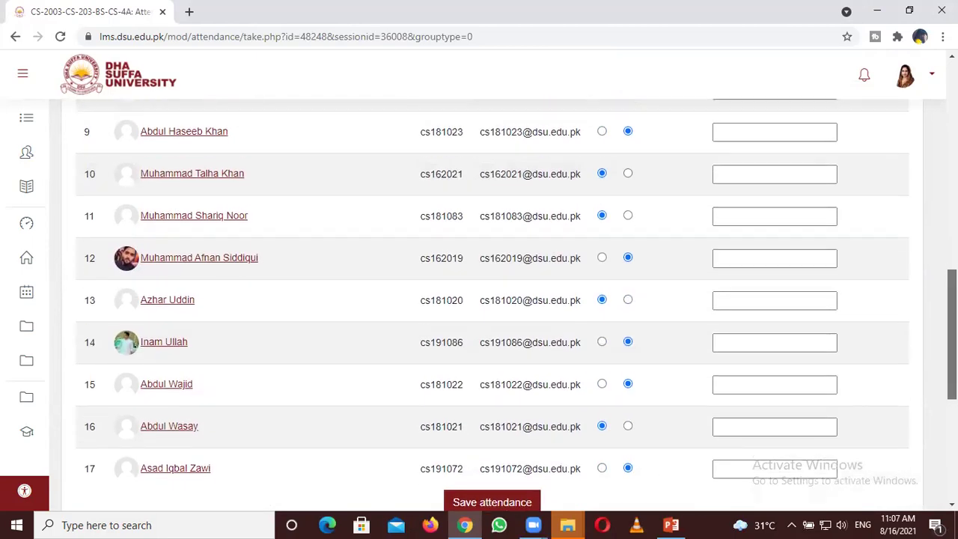
pyautogui.scroll(2, 479, 305)
pyautogui.scroll(6, 479, 299)
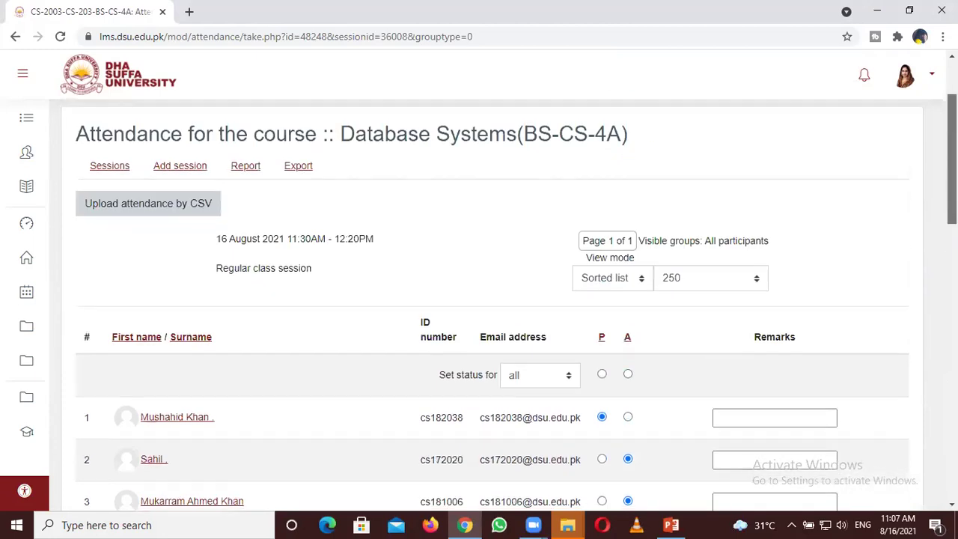
pyautogui.scroll(-6, 479, 300)
pyautogui.scroll(6, 479, 299)
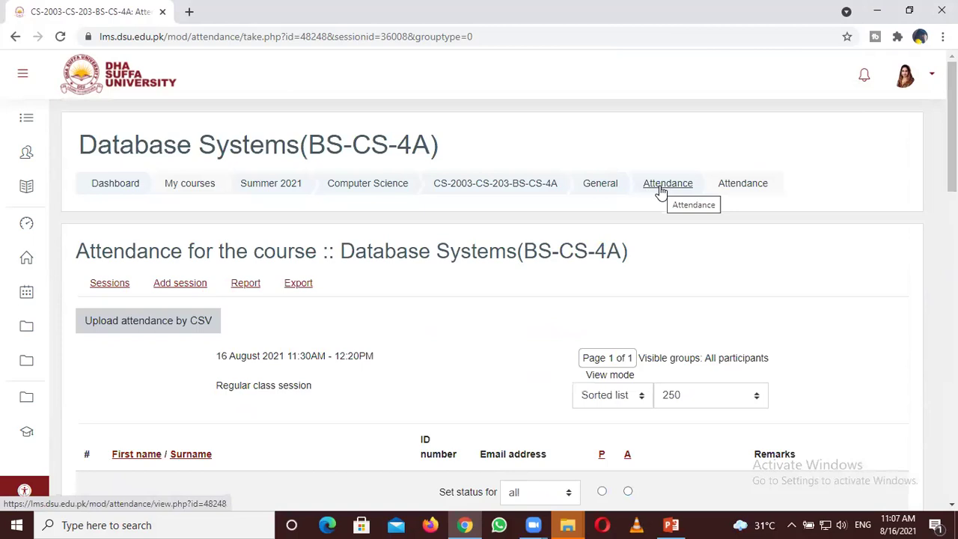
pyautogui.scroll(-10, 660, 192)
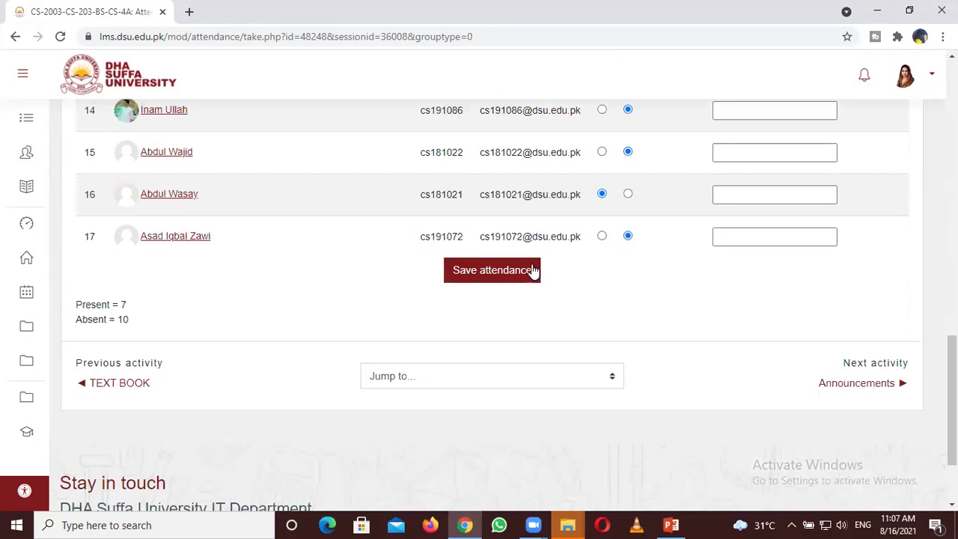
pyautogui.click(492, 270)
# Open the 16 August 9:30AM - 10:20AM session, check its present/absent totals, and save the attendance
pyautogui.scroll(-1, 866, 186)
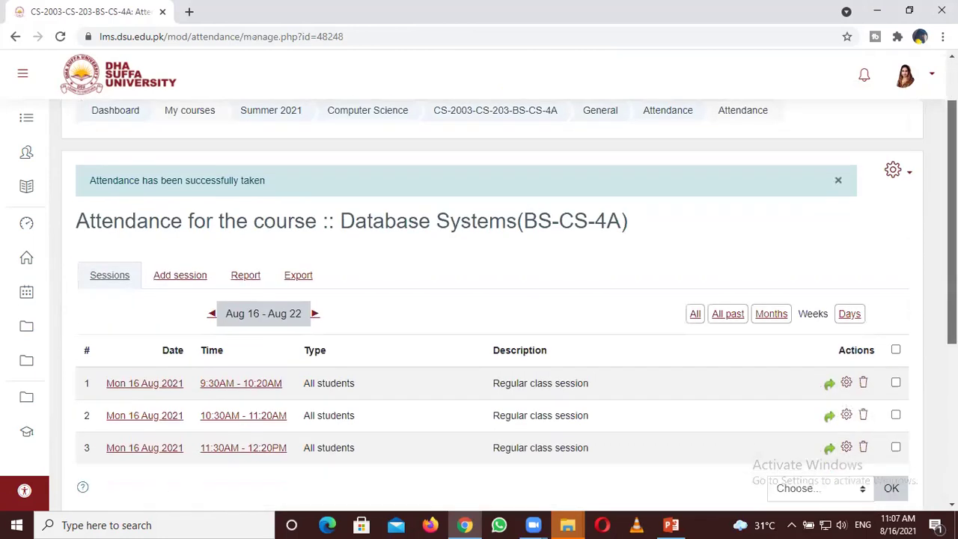
pyautogui.click(829, 384)
pyautogui.scroll(-12, 492, 300)
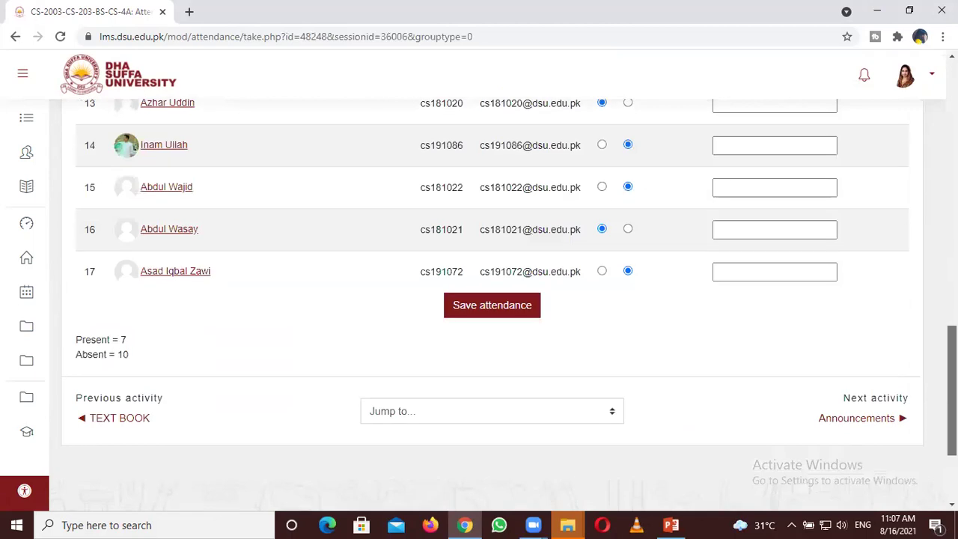
pyautogui.click(524, 313)
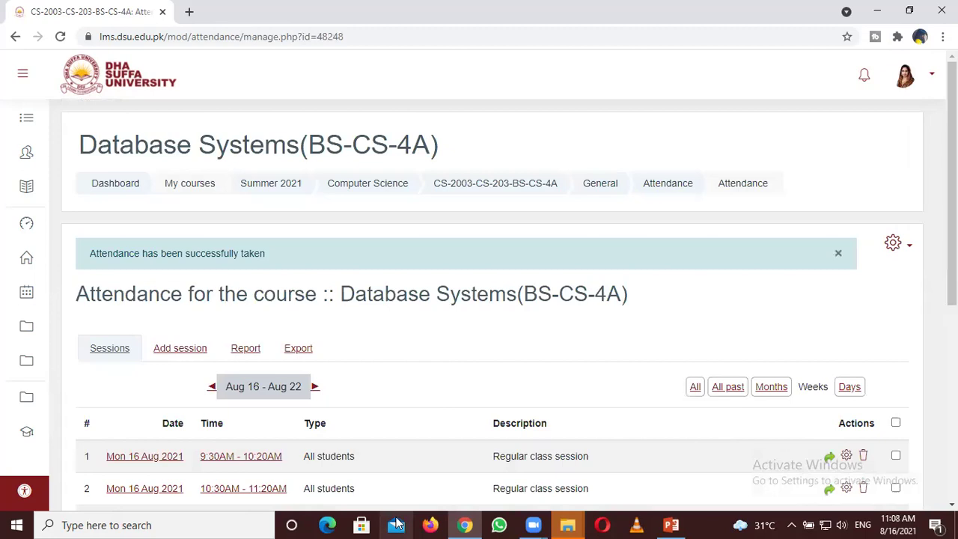
pyautogui.click(398, 525)
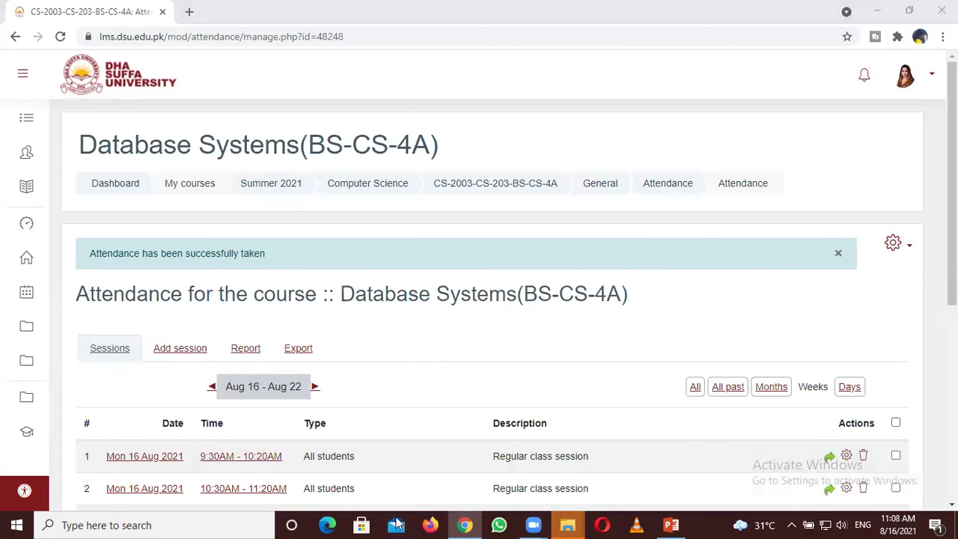
pyautogui.click(442, 346)
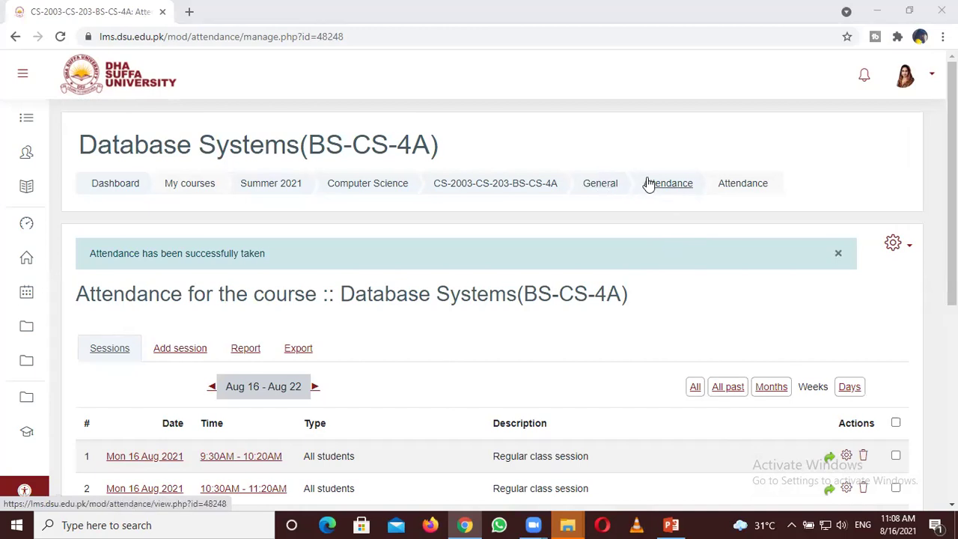
# List all sessions of the course and open the attendance of the Mon 16 Aug 2021 9:30AM - 10:20AM session
pyautogui.click(695, 387)
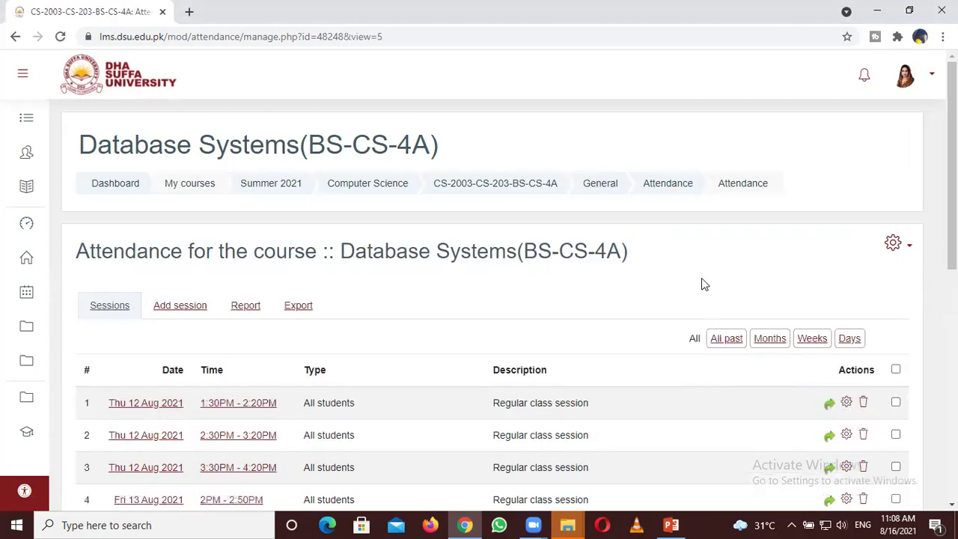
pyautogui.scroll(-4, 697, 282)
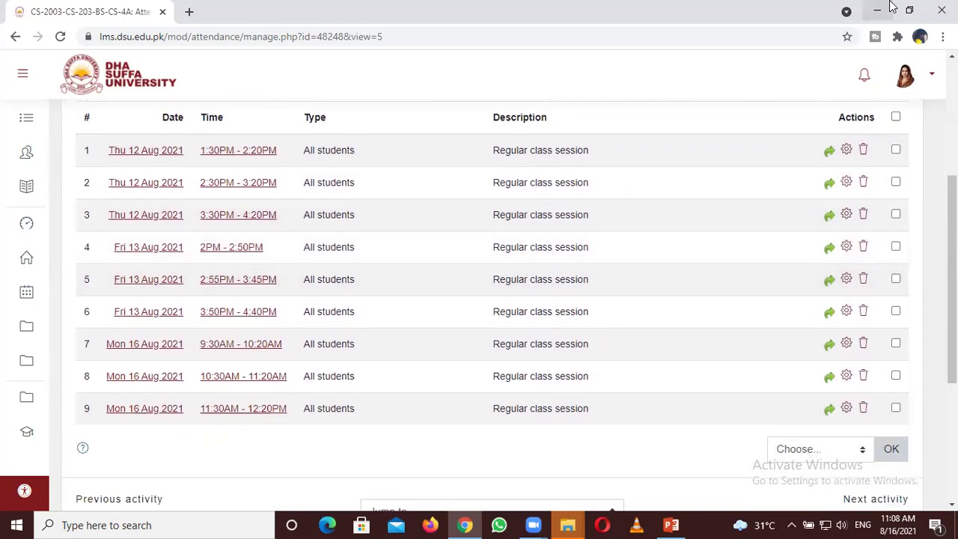
pyautogui.click(891, 7)
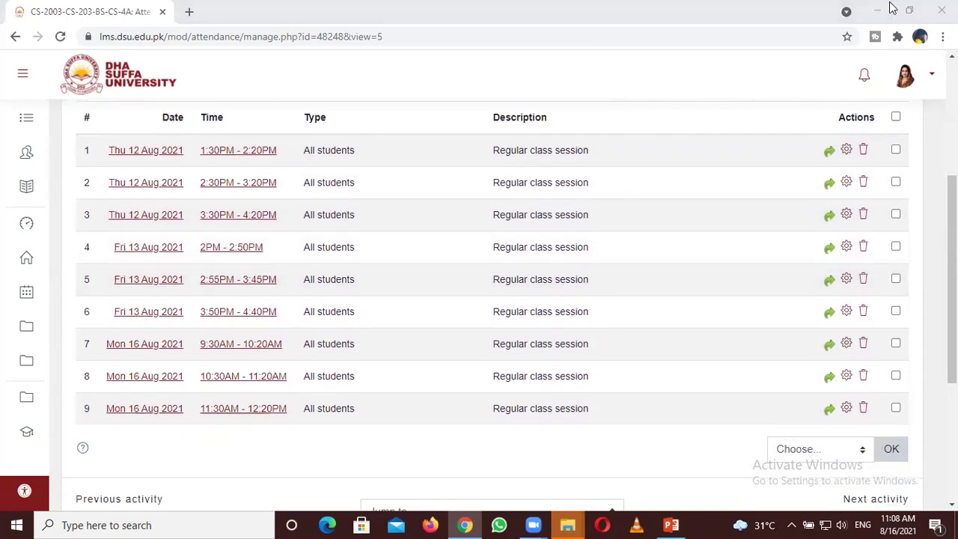
pyautogui.click(829, 349)
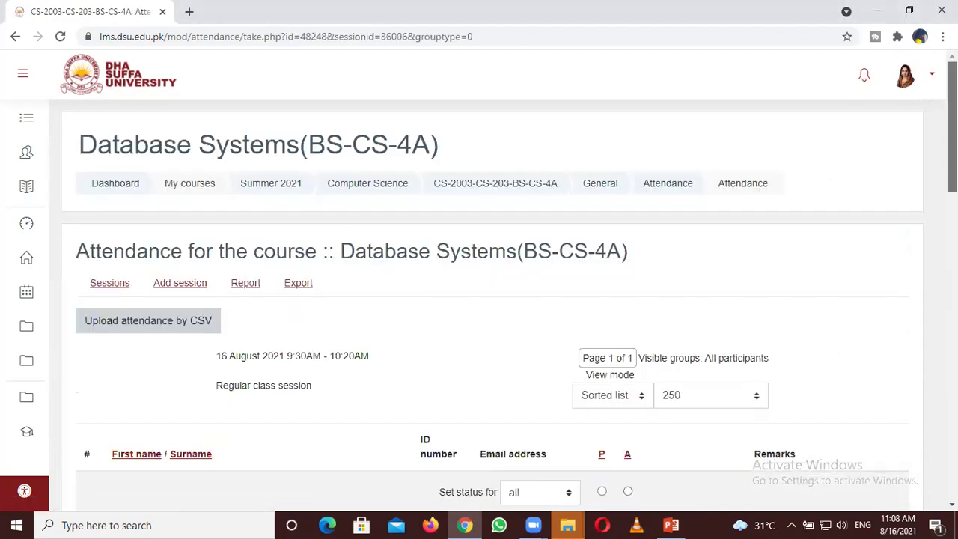
# Check the students' marks and the present/absent totals for the 16 August 9:30AM - 10:20AM session and save the attendance
pyautogui.scroll(-3, 828, 352)
pyautogui.scroll(-5, 516, 304)
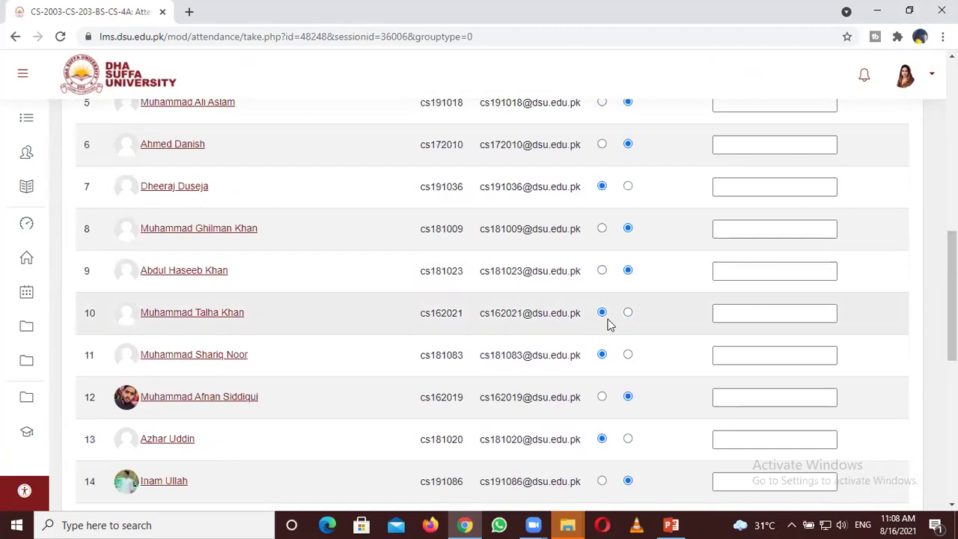
pyautogui.scroll(-3, 612, 325)
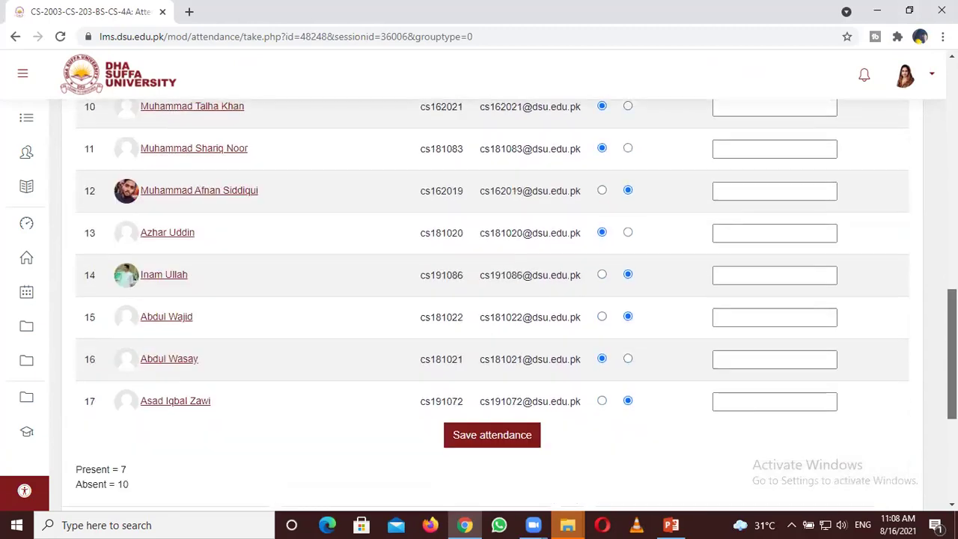
pyautogui.click(516, 435)
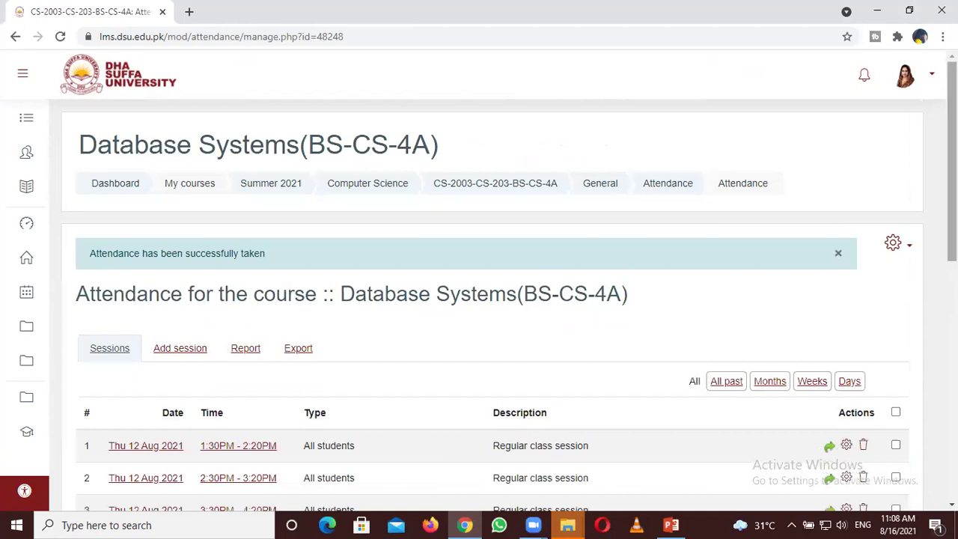
# Open the Thu 12 Aug 2021 1:30PM - 2:20PM session, review the students' marks and present/absent totals, and save the attendance
pyautogui.scroll(-3, 513, 439)
pyautogui.scroll(-2, 492, 299)
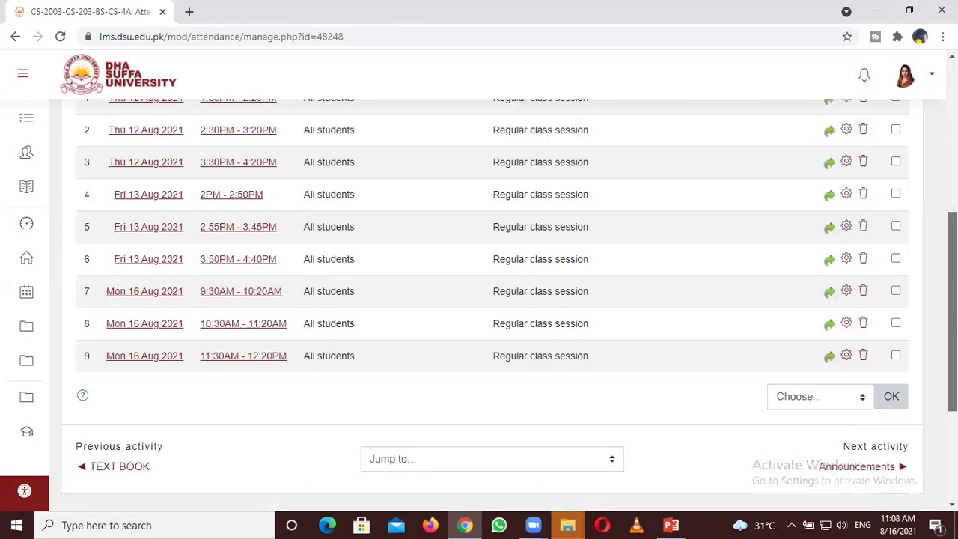
pyautogui.scroll(2, 492, 299)
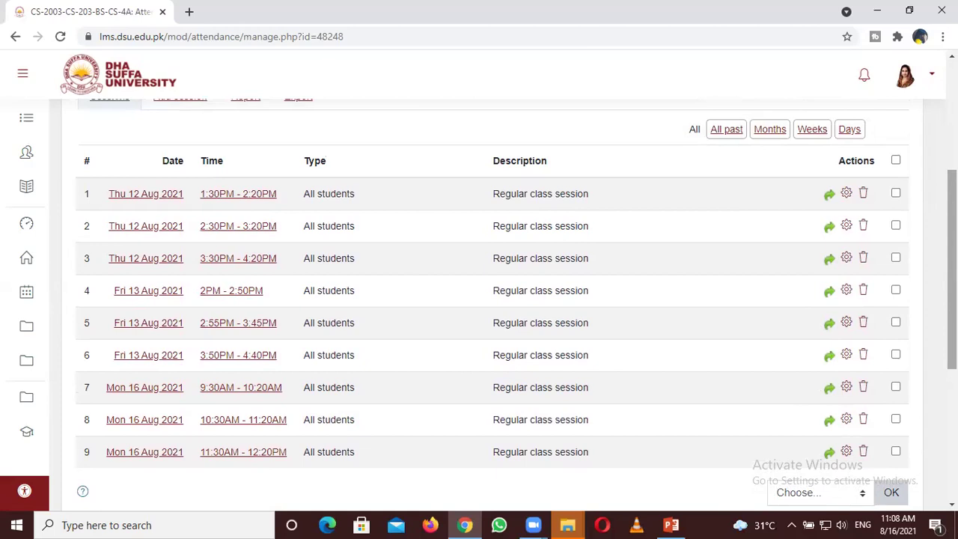
pyautogui.click(830, 195)
pyautogui.scroll(-7, 850, 196)
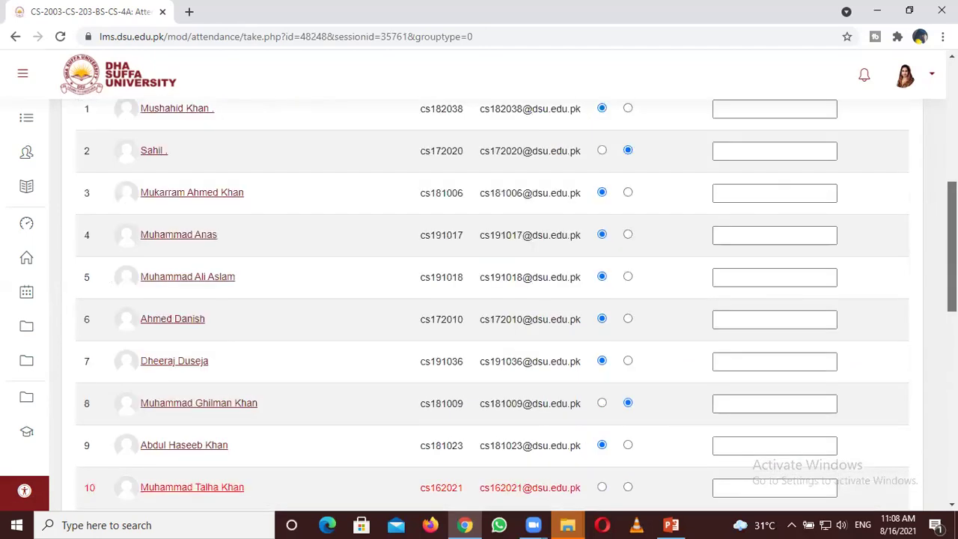
pyautogui.scroll(-4, 607, 261)
pyautogui.scroll(2, 606, 261)
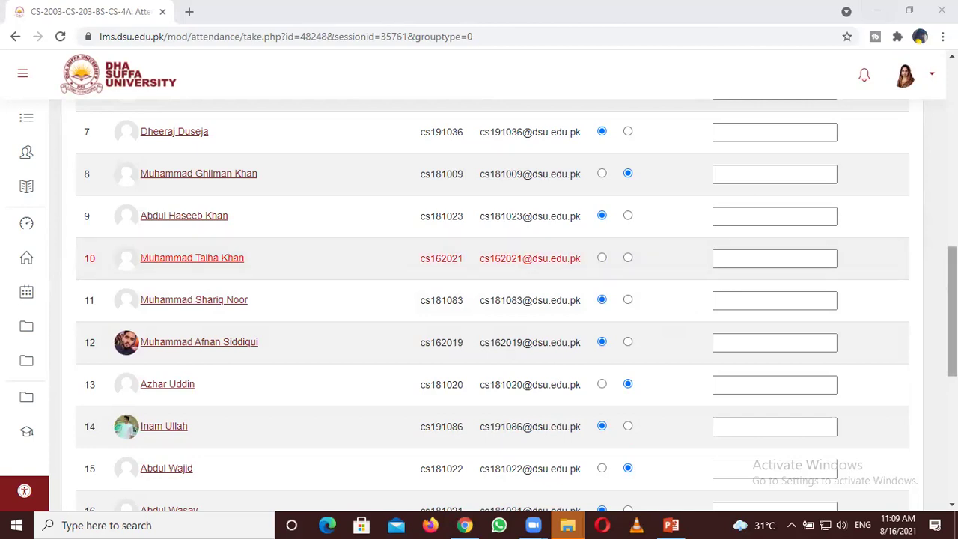
pyautogui.click(952, 311)
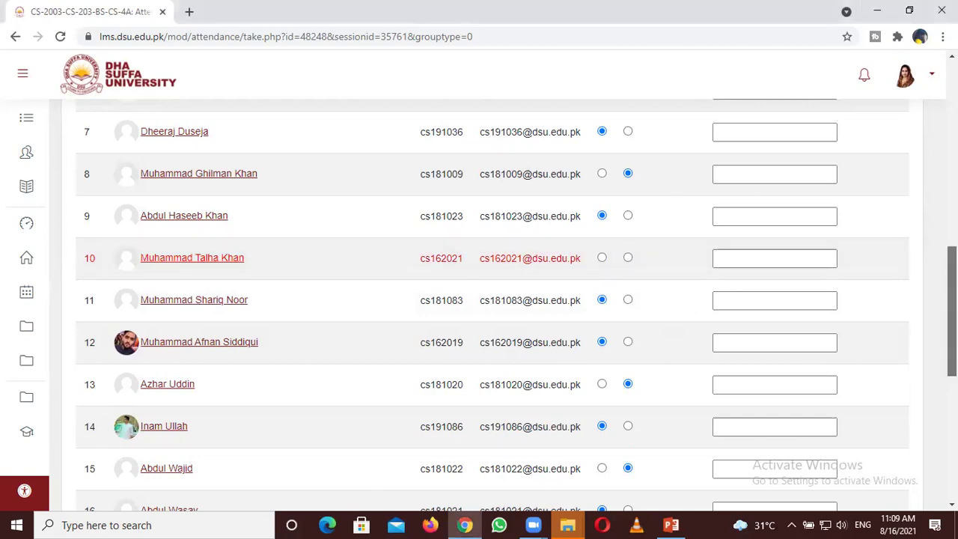
pyautogui.moveTo(952, 311); pyautogui.dragTo(952, 359)
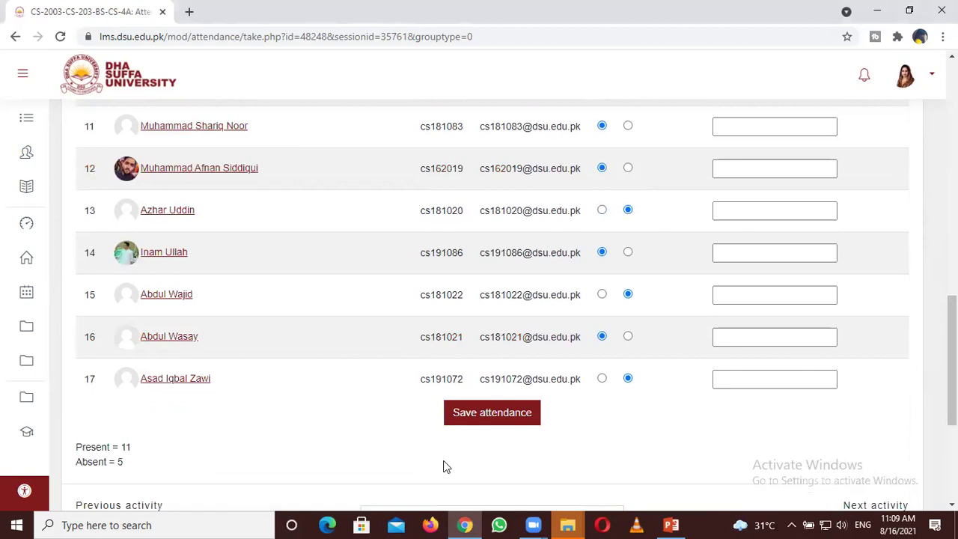
pyautogui.click(486, 416)
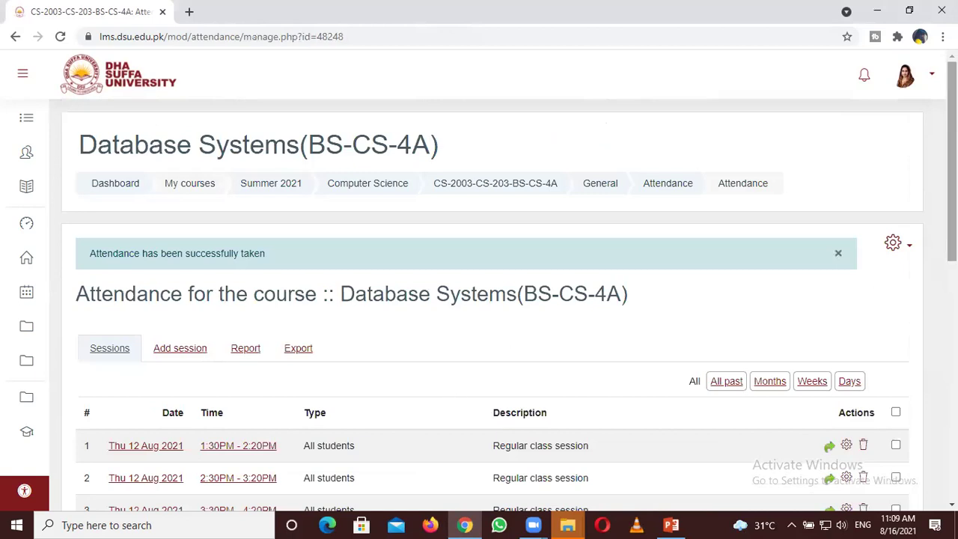
pyautogui.moveTo(953, 165); pyautogui.dragTo(952, 303)
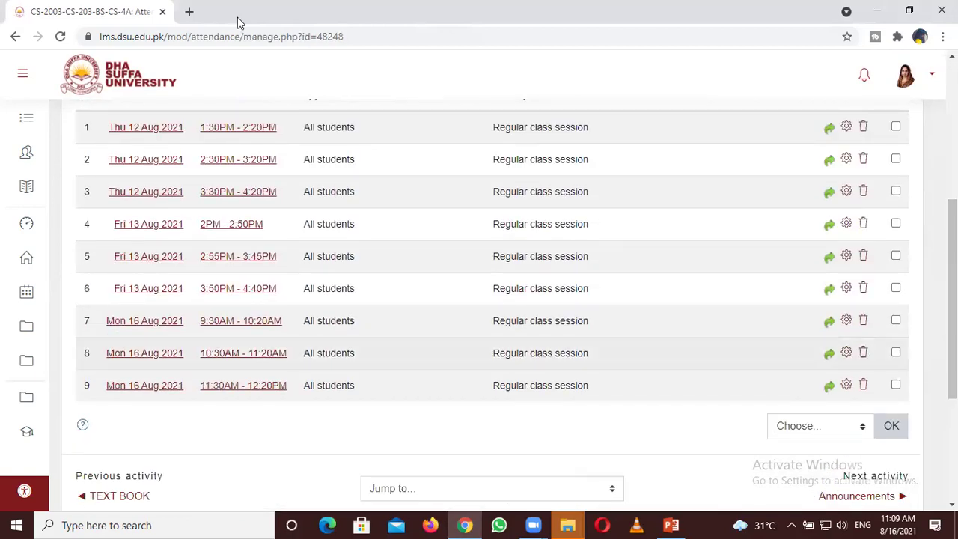
pyautogui.click(189, 12)
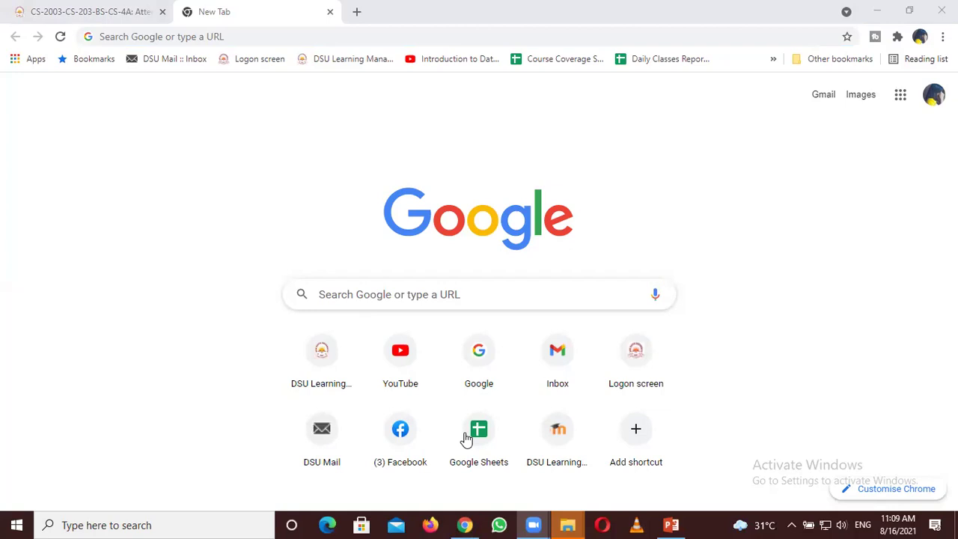
pyautogui.click(112, 11)
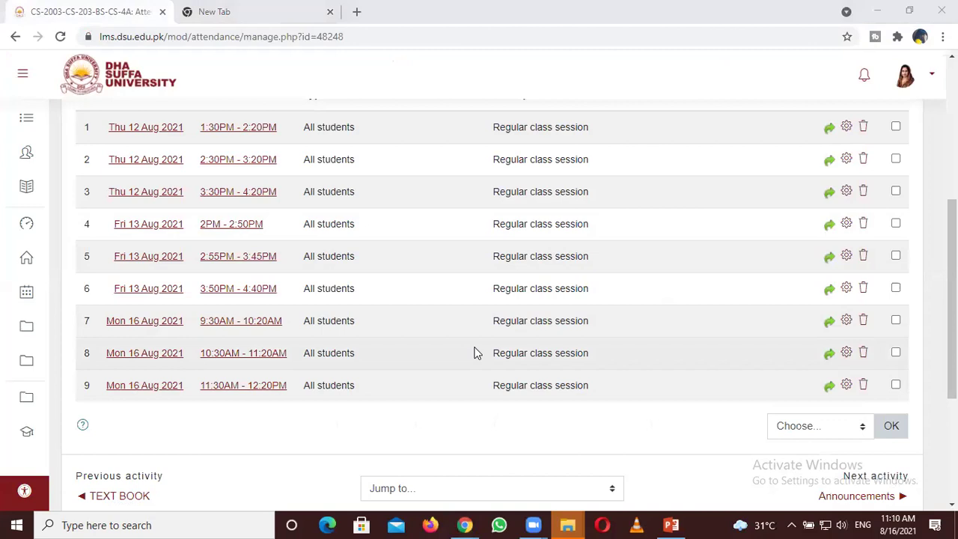
# Open the Mon 16 Aug 2021 9:30AM - 10:20AM session and search for the student in row 13 to check their mark
pyautogui.click(829, 322)
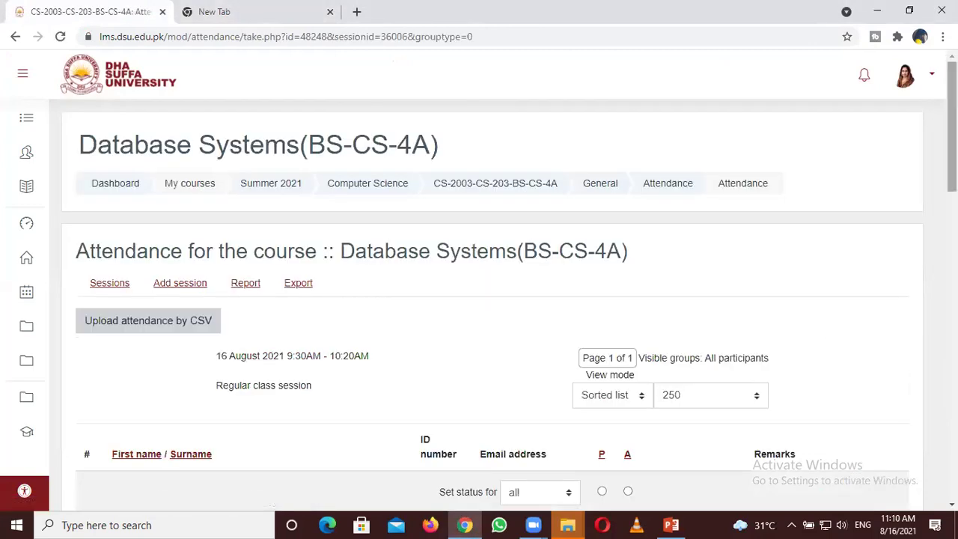
pyautogui.scroll(-1, 830, 329)
pyautogui.hotkey('ctrl', 'f')
pyautogui.write('az')
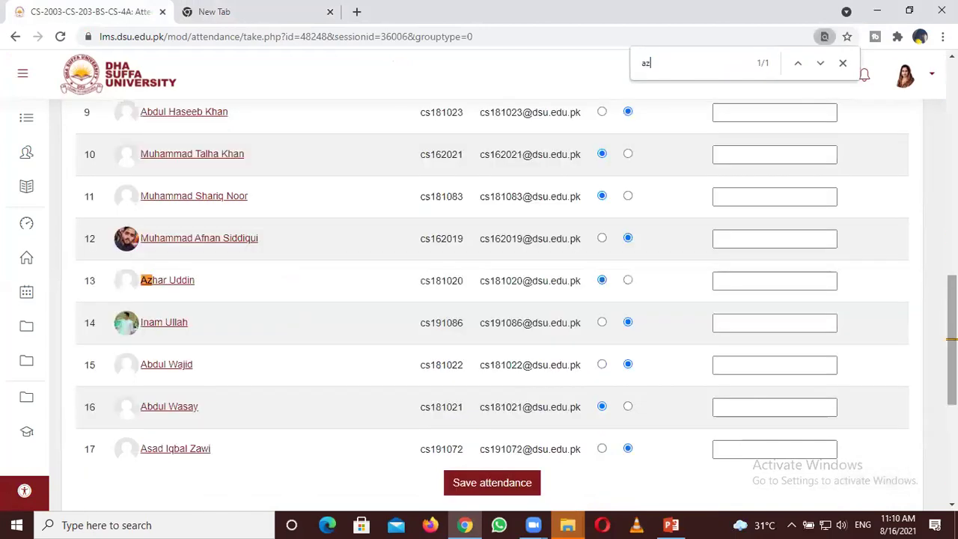
pyautogui.click(843, 63)
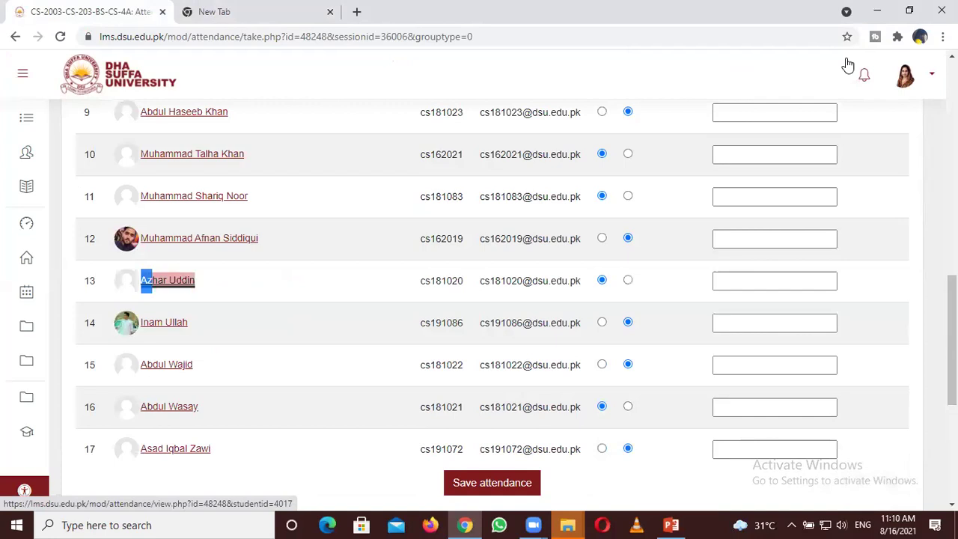
pyautogui.scroll(4, 907, 181)
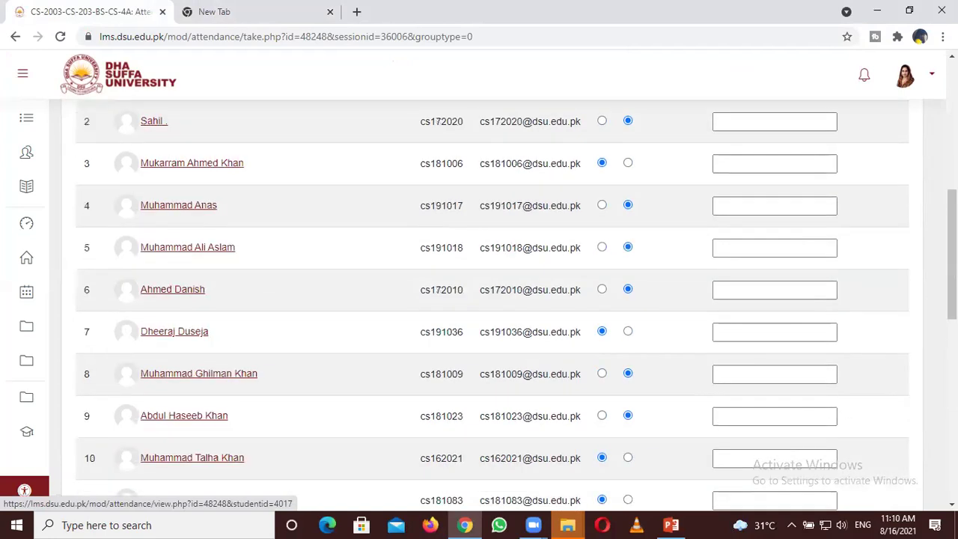
pyautogui.scroll(4, 908, 159)
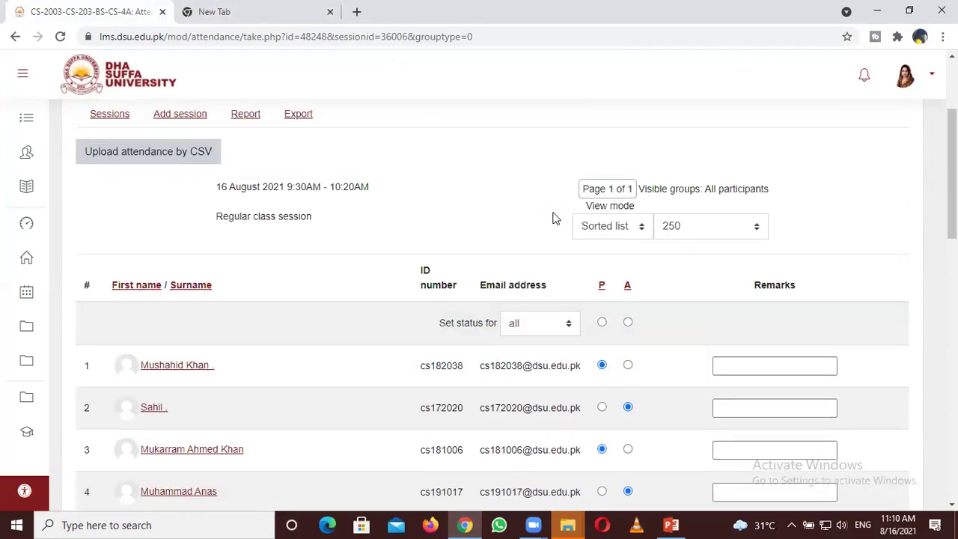
pyautogui.scroll(2, 886, 166)
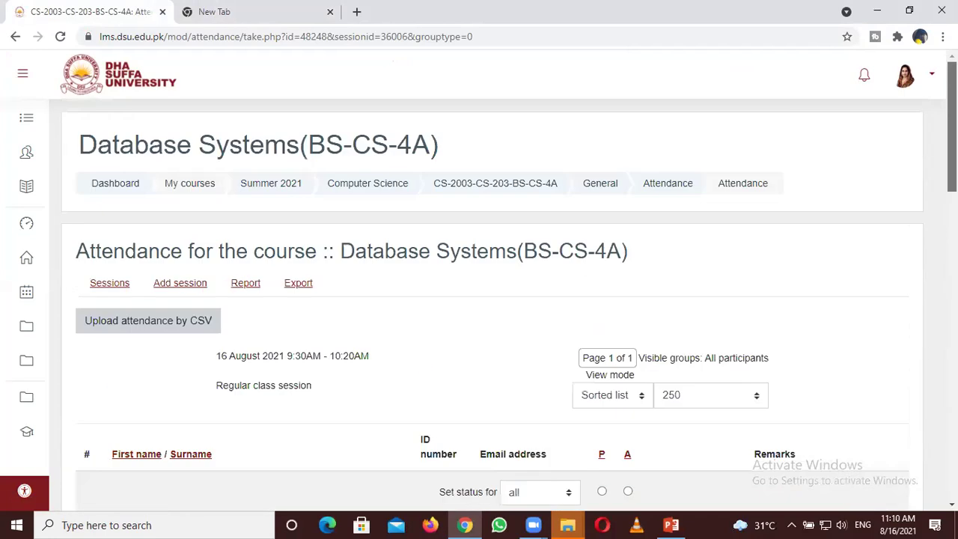
# Return to the session list, open the Mon 16 Aug 2021 10:30AM - 11:20AM session, and check the students' marks
pyautogui.click(653, 191)
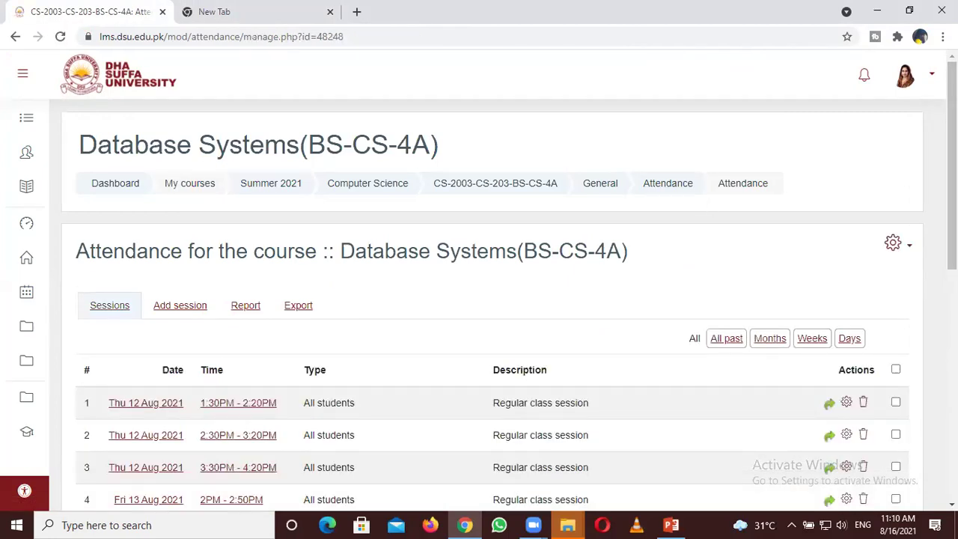
pyautogui.scroll(-6, 653, 191)
pyautogui.click(831, 184)
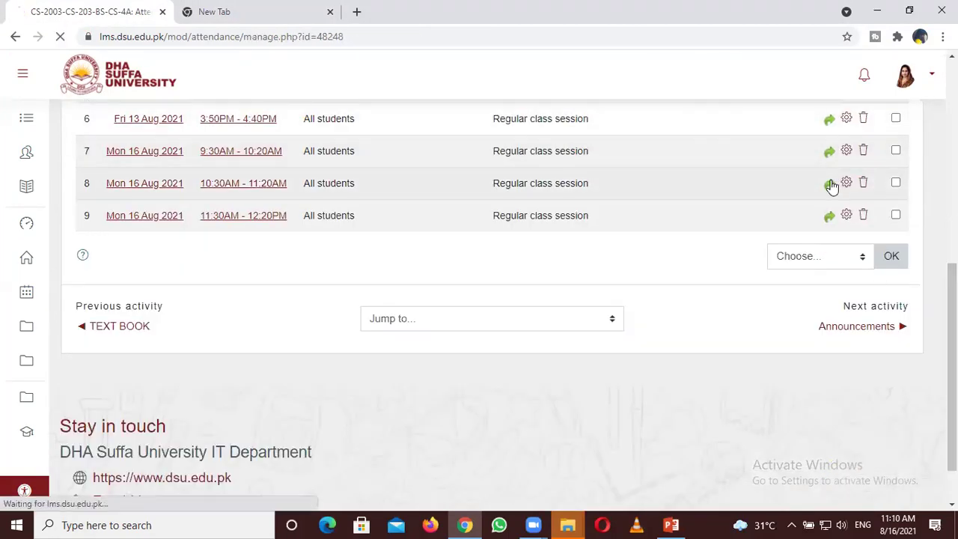
pyautogui.scroll(-6, 840, 173)
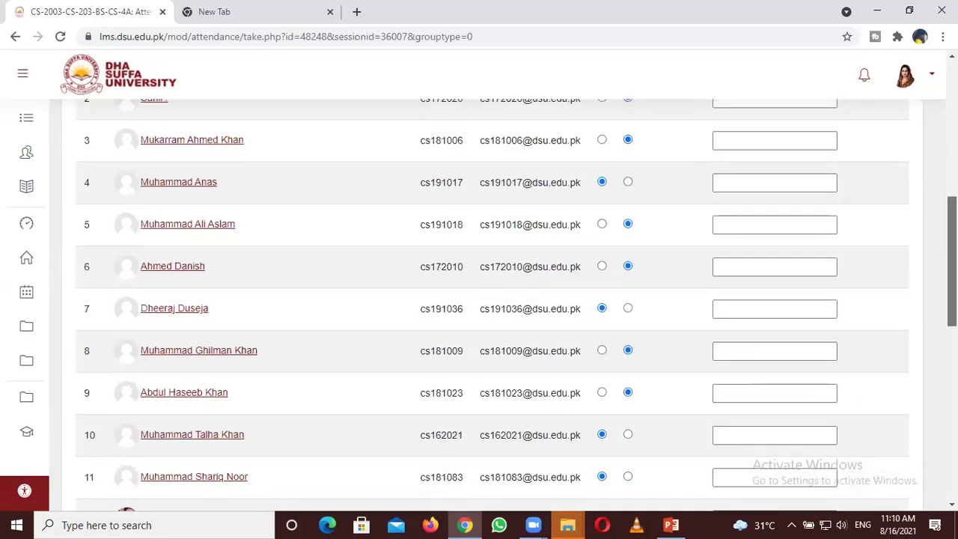
pyautogui.scroll(-1, 479, 300)
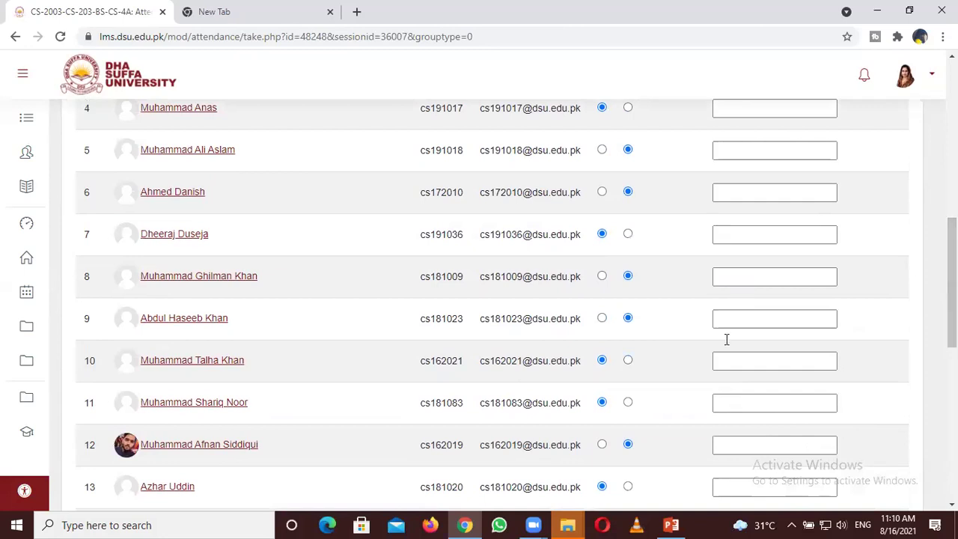
pyautogui.scroll(6, 479, 299)
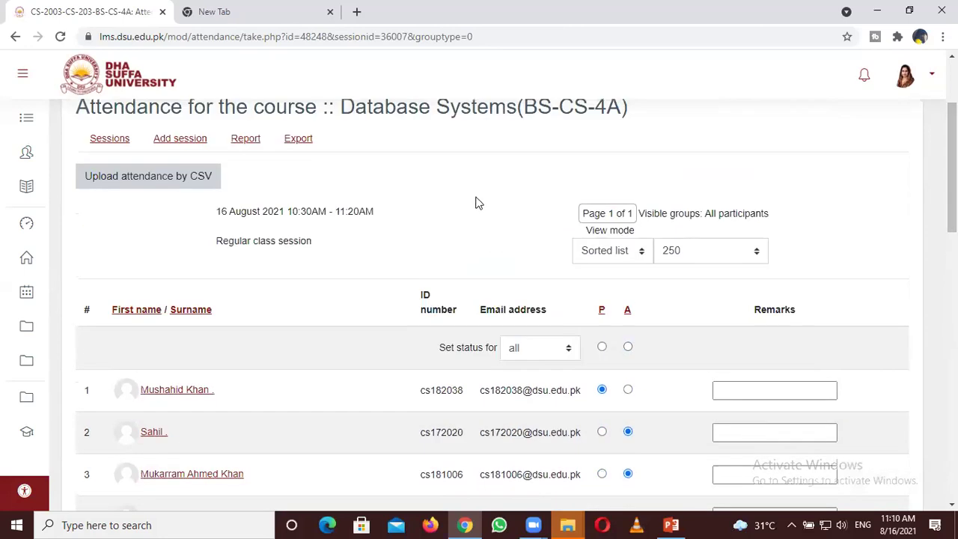
pyautogui.scroll(2, 474, 203)
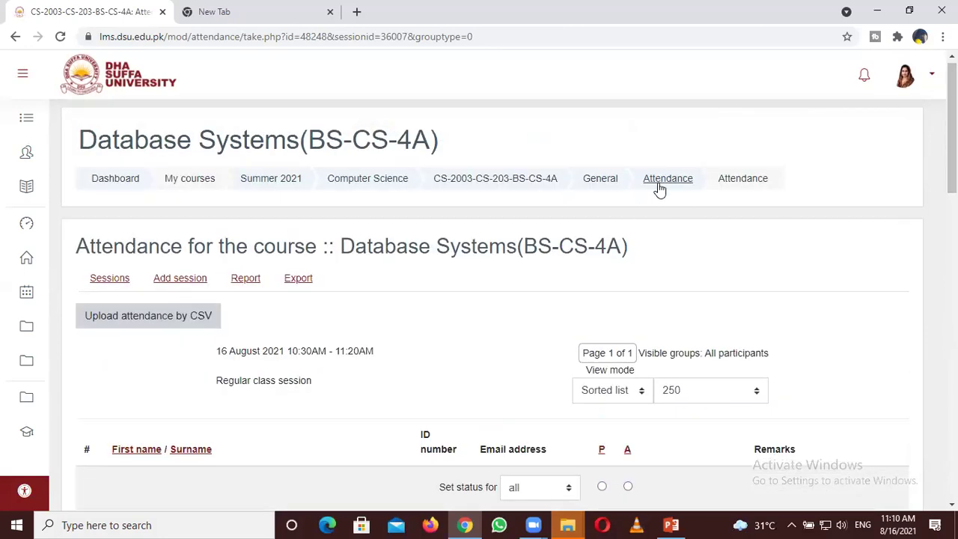
# Open the Thu 12 Aug 2021 1:30PM - 2:20PM session, find the student in row 13, mark them present, and save the attendance
pyautogui.click(659, 184)
pyautogui.scroll(-1, 831, 269)
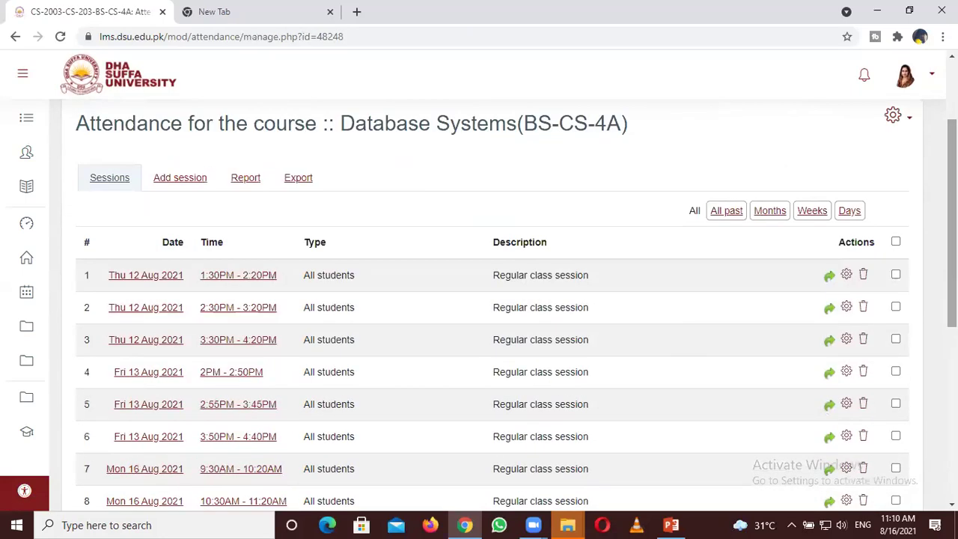
pyautogui.click(829, 277)
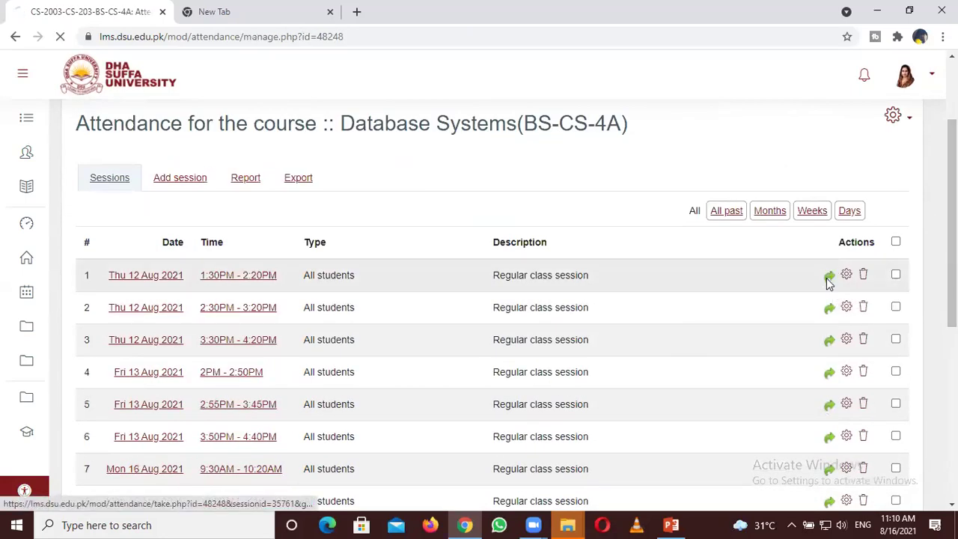
pyautogui.scroll(-4, 929, 207)
pyautogui.hotkey('ctrl', 'f')
pyautogui.write('azha')
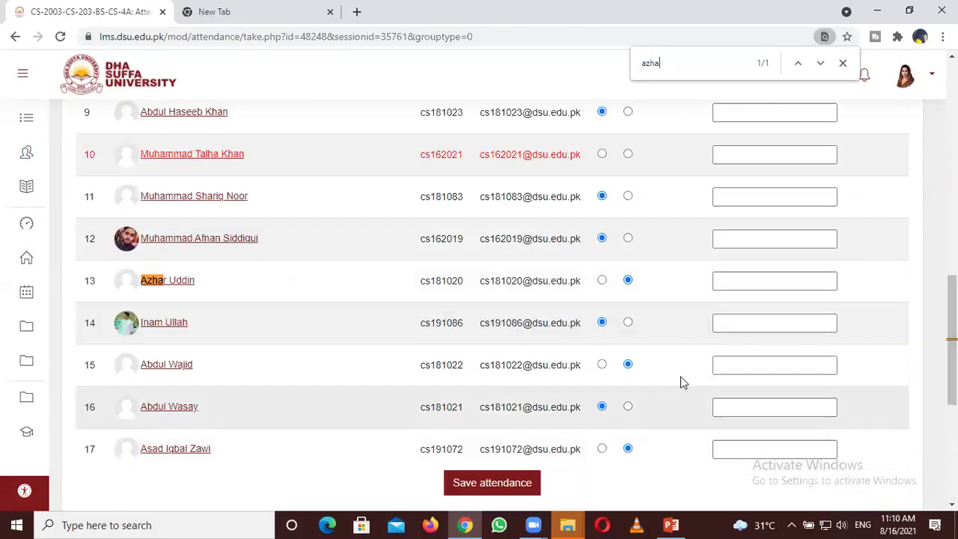
pyautogui.click(602, 280)
pyautogui.click(485, 483)
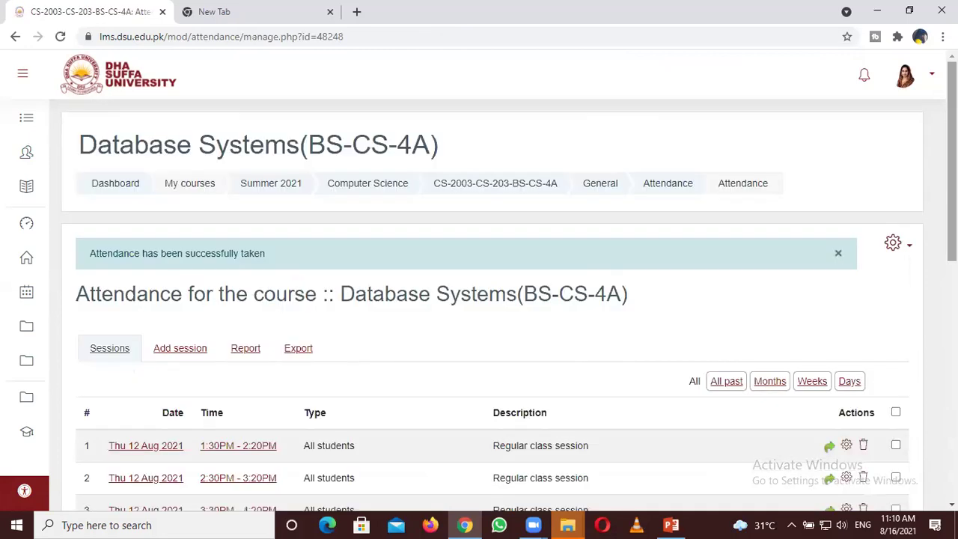
# Open the Thu 12 Aug 2021 2:30PM - 3:20PM session, find the student in row 13, mark them present, and save the attendance
pyautogui.scroll(-2, 749, 315)
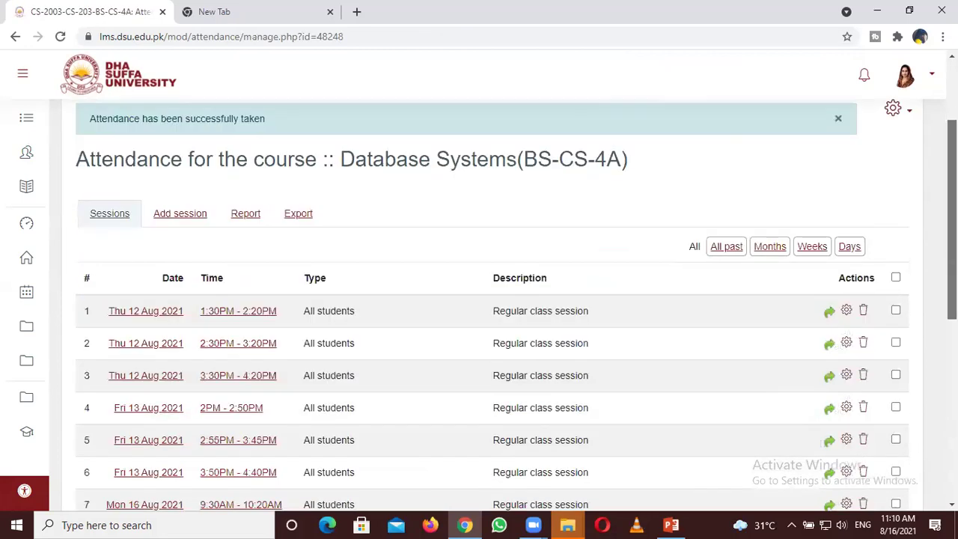
pyautogui.click(831, 344)
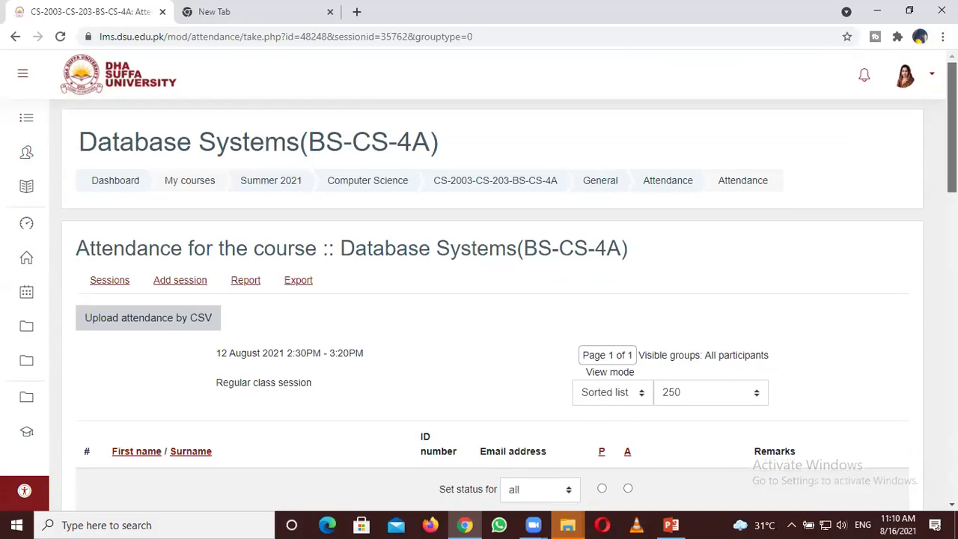
pyautogui.scroll(-3, 479, 300)
pyautogui.hotkey('ctrl', 'f')
pyautogui.write('a')
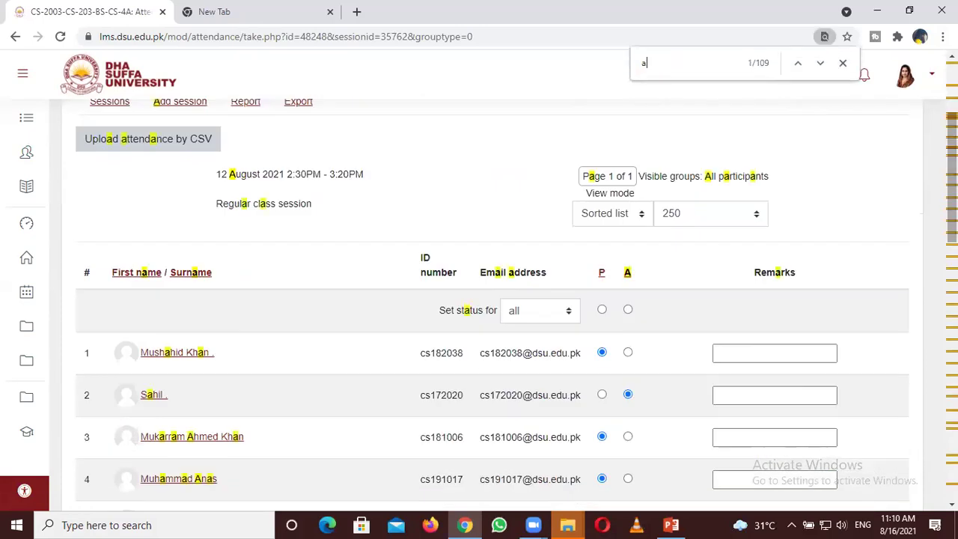
pyautogui.write('z')
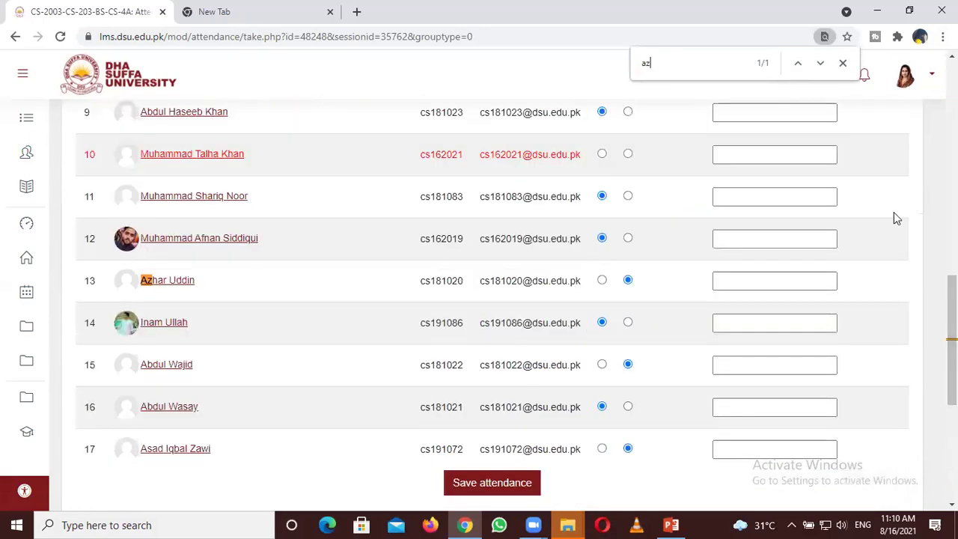
pyautogui.click(602, 280)
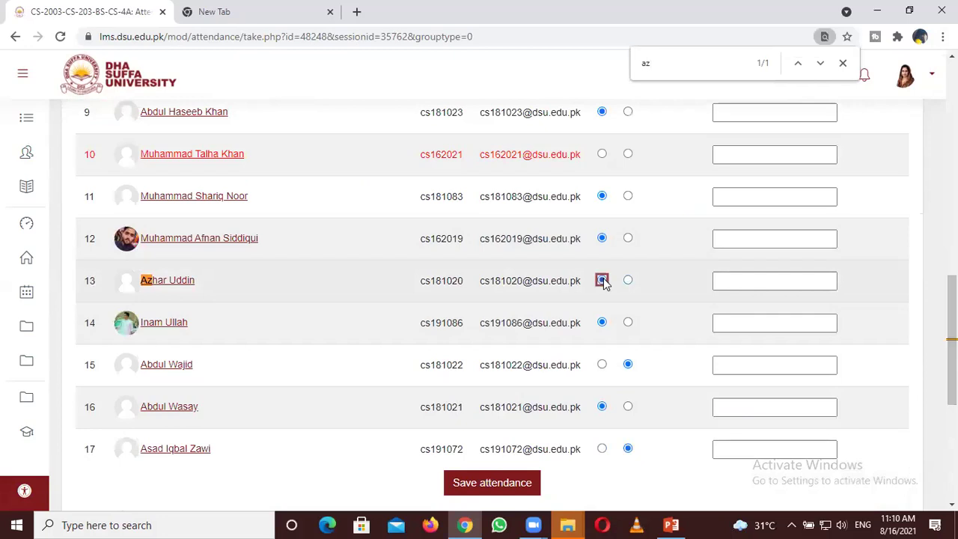
pyautogui.click(492, 483)
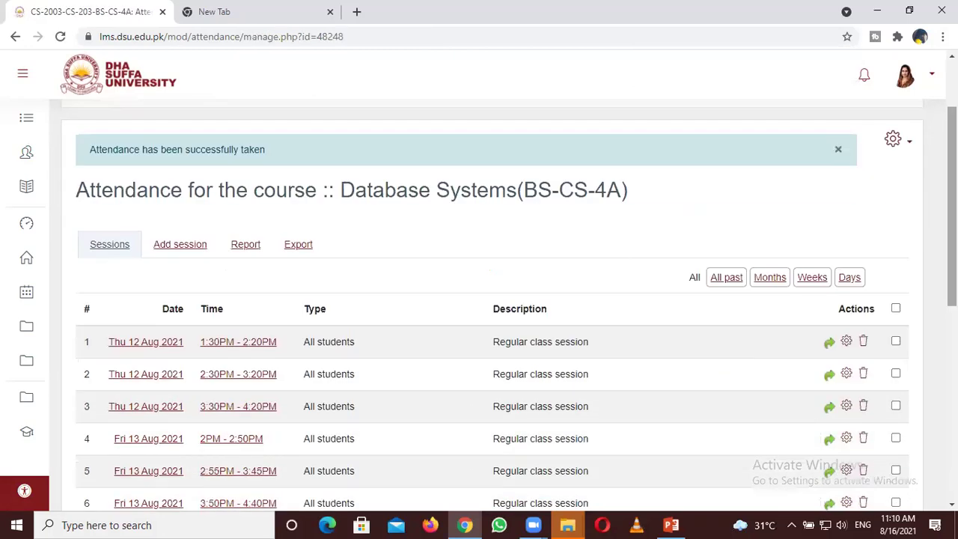
# Open the Thu 12 Aug 2021 3:30PM - 4:20PM session, find the student in row 13, mark them present, and save the attendance
pyautogui.click(828, 412)
pyautogui.scroll(-4, 479, 299)
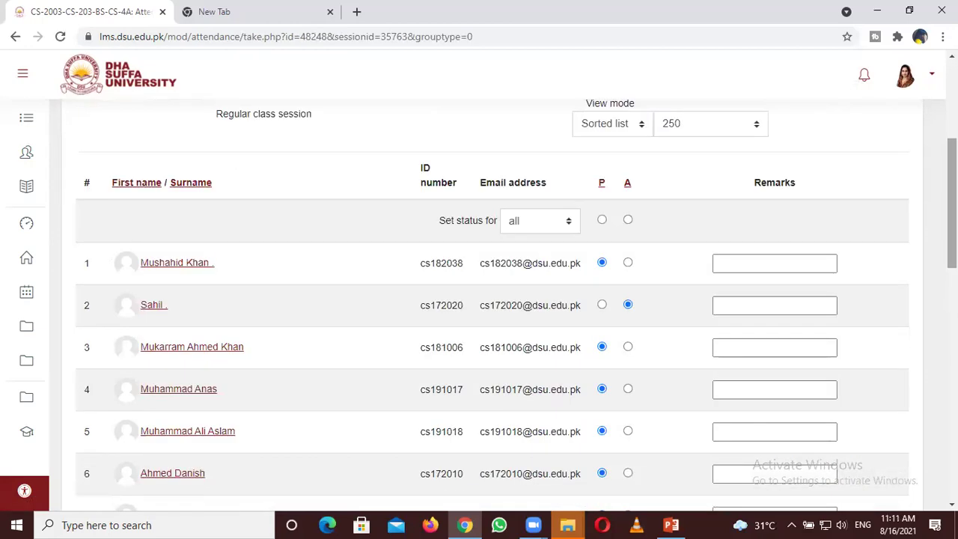
pyautogui.write('azha')
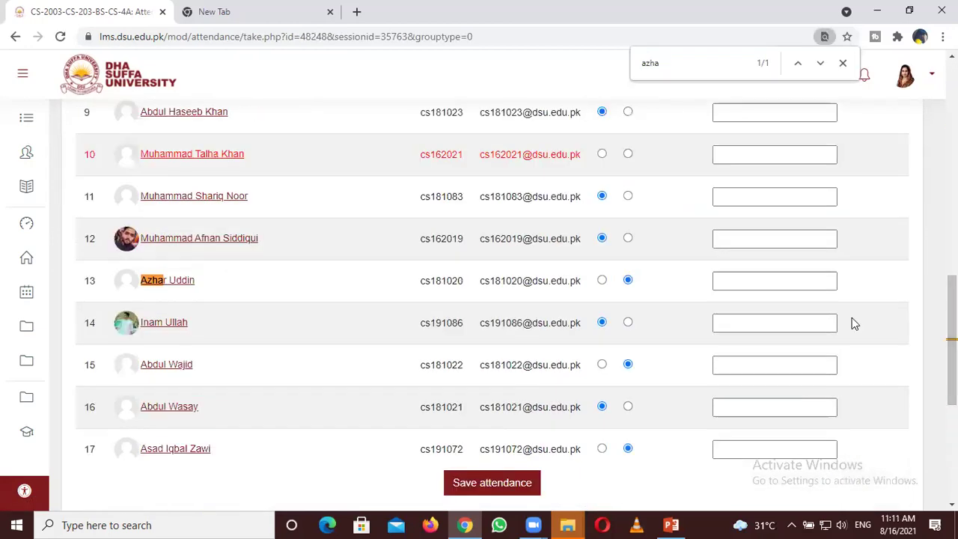
pyautogui.click(603, 281)
pyautogui.click(488, 483)
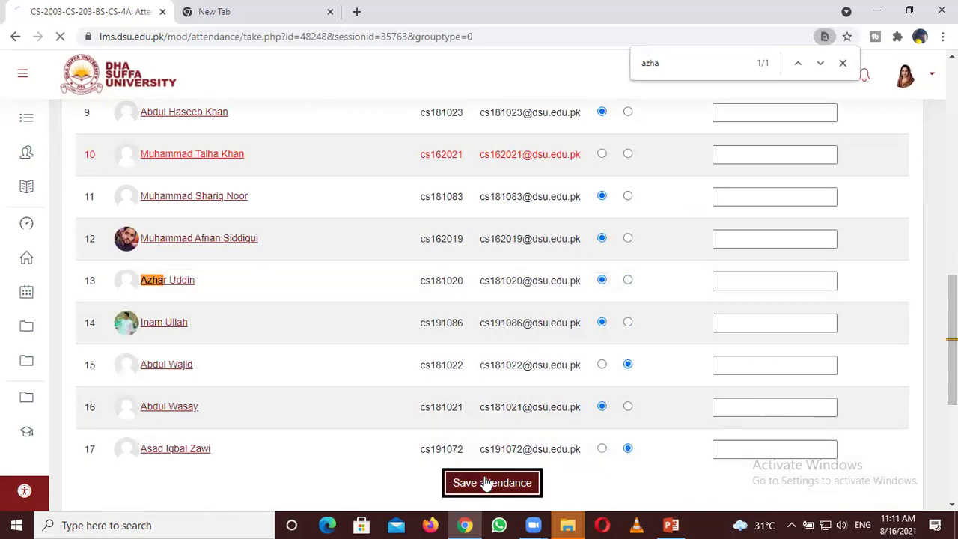
# Review the saved session list, return to the CS-2003-CS-203-BS-CS-4A course page, and view the 9 August - 15 August section's materials
pyautogui.scroll(-4, 509, 299)
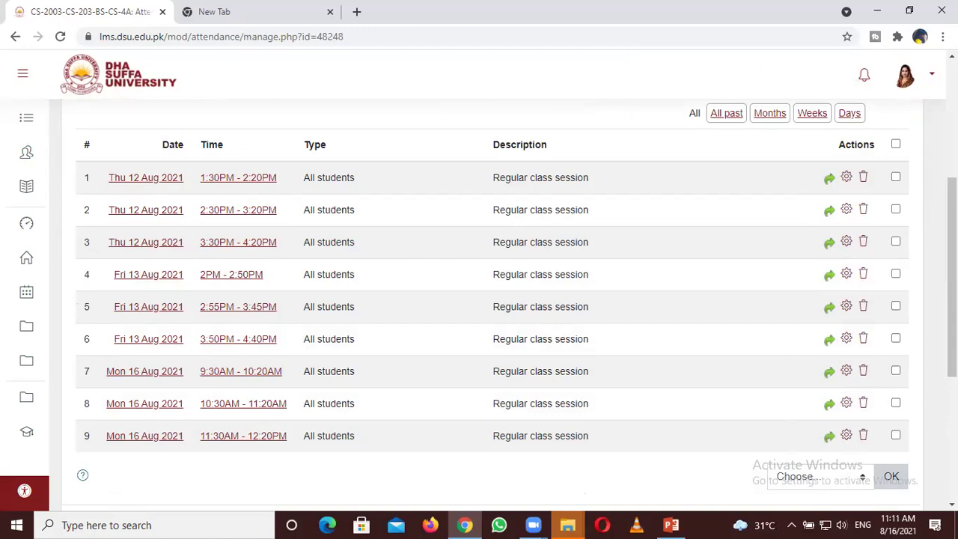
pyautogui.scroll(4, 593, 247)
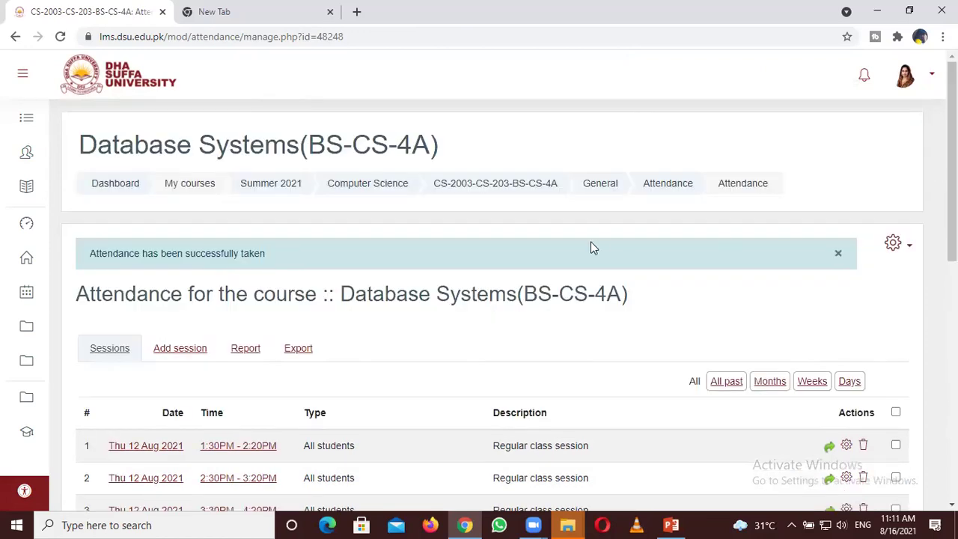
pyautogui.click(537, 193)
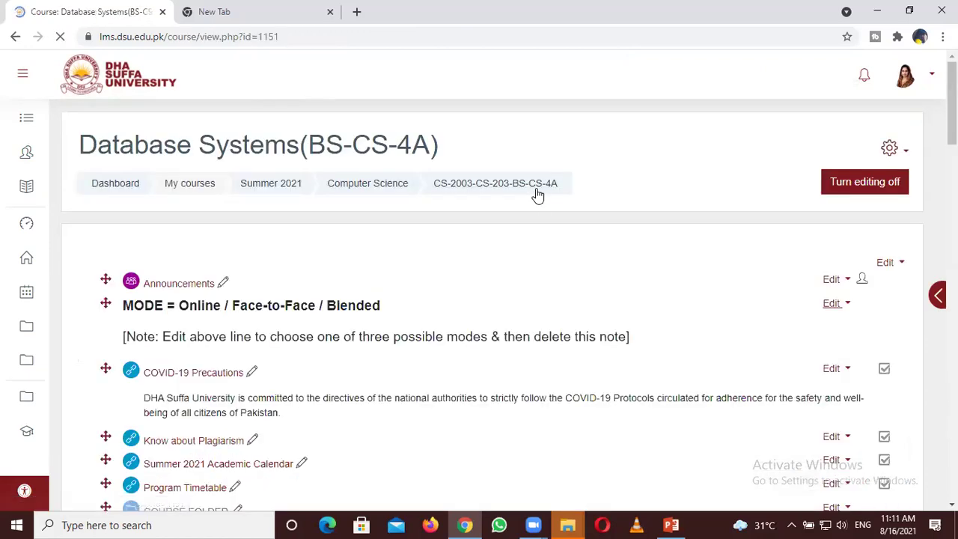
pyautogui.scroll(-4, 537, 193)
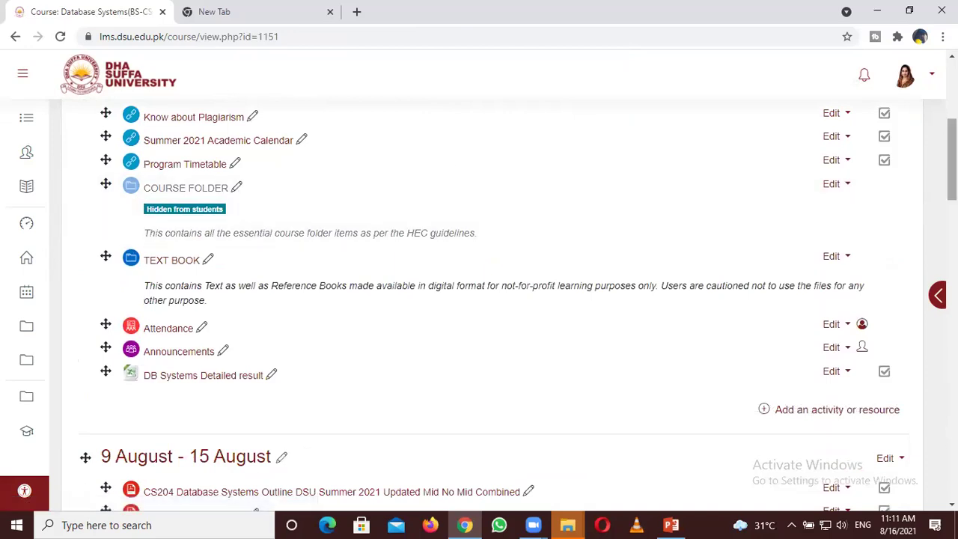
pyautogui.scroll(-3, 267, 210)
pyautogui.scroll(-1, 364, 254)
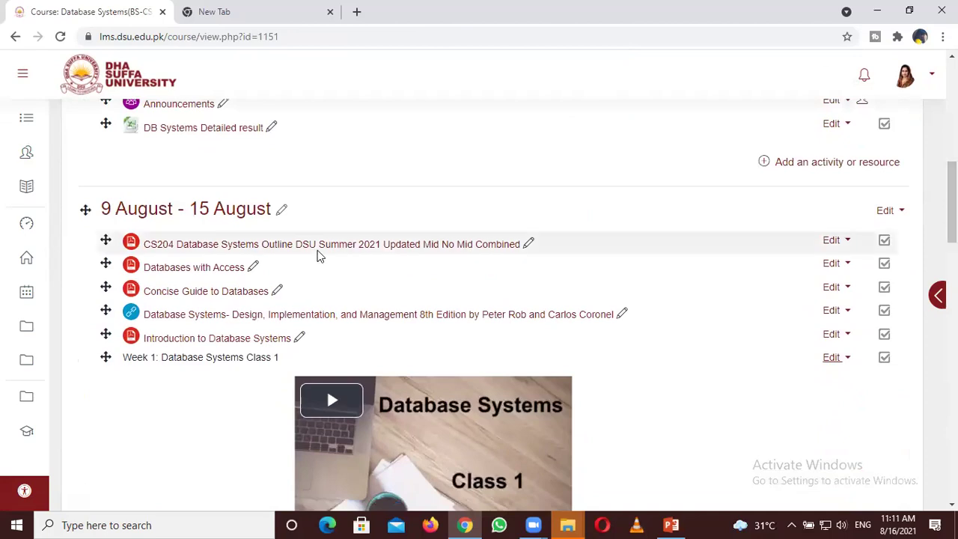